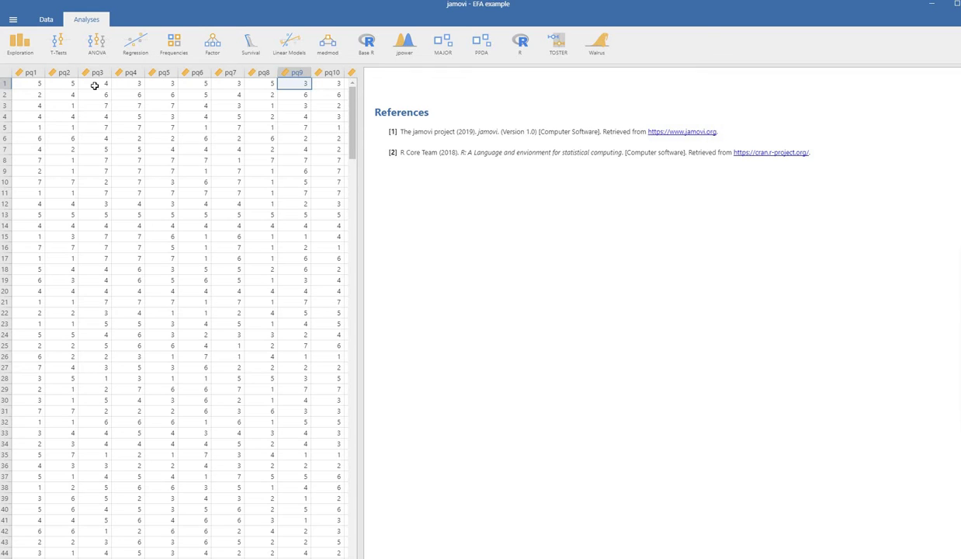
Step: Switch to jamovi's Data tab to reach the variable setup tools
{"action": "left_click", "coordinate": [47, 23]}
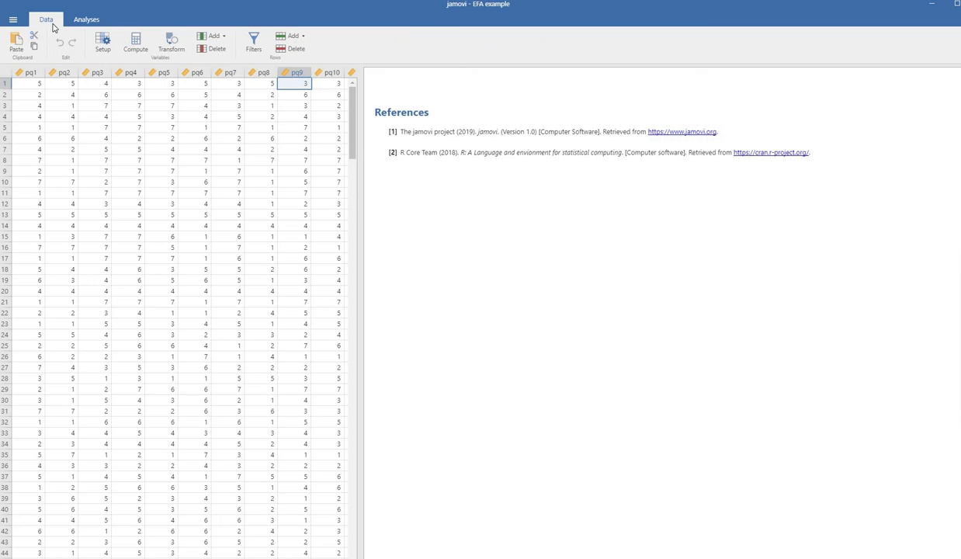
Step: Open pq1's variable setup and read the question wording for pq1 through pq3
{"action": "double_click", "coordinate": [33, 72]}
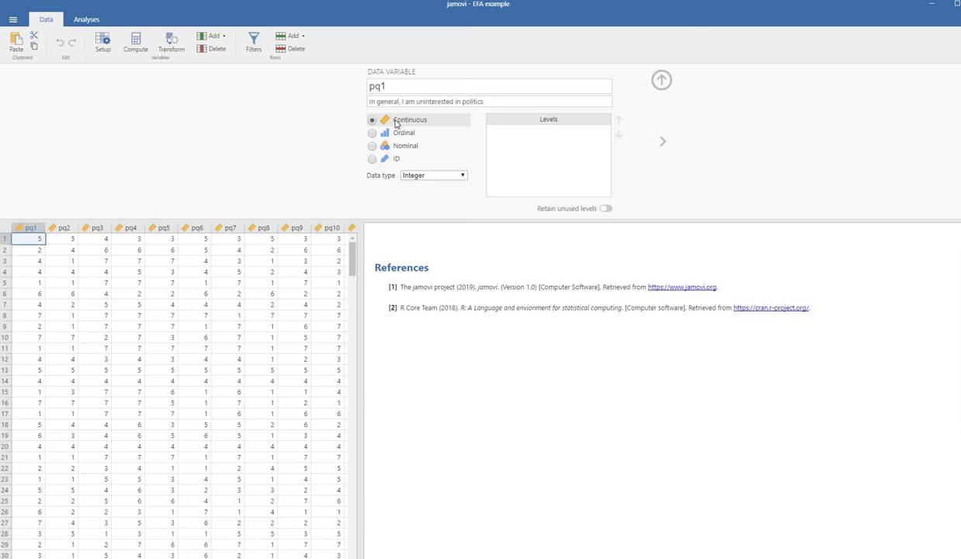
{"action": "left_click", "coordinate": [663, 144]}
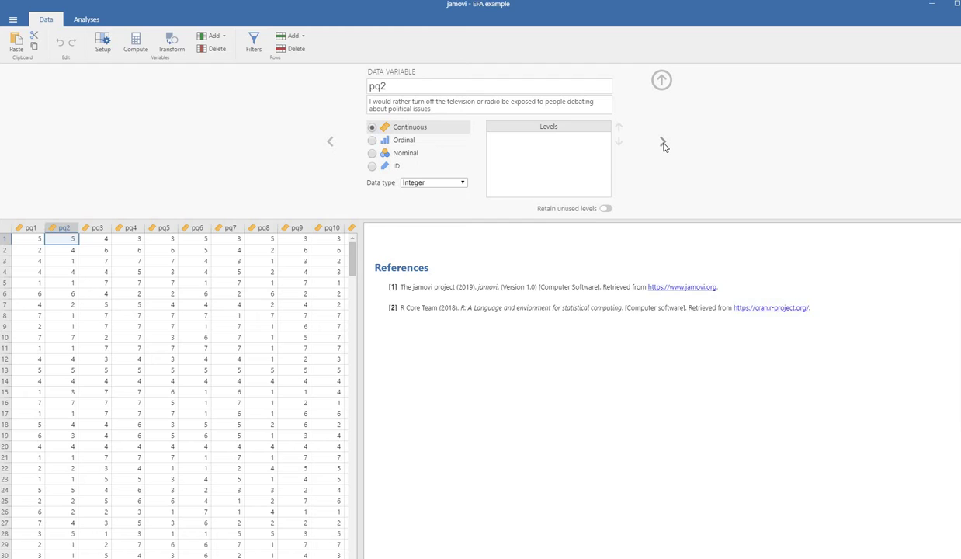
{"action": "left_click", "coordinate": [663, 143]}
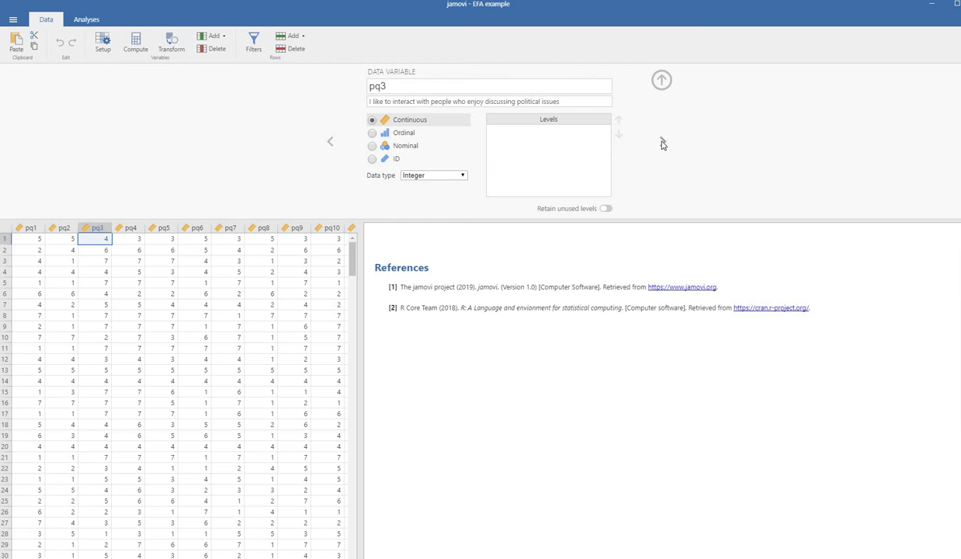
Step: Step through the wording of items pq4 to pq14, then close the setup panel
{"action": "left_click", "coordinate": [662, 142]}
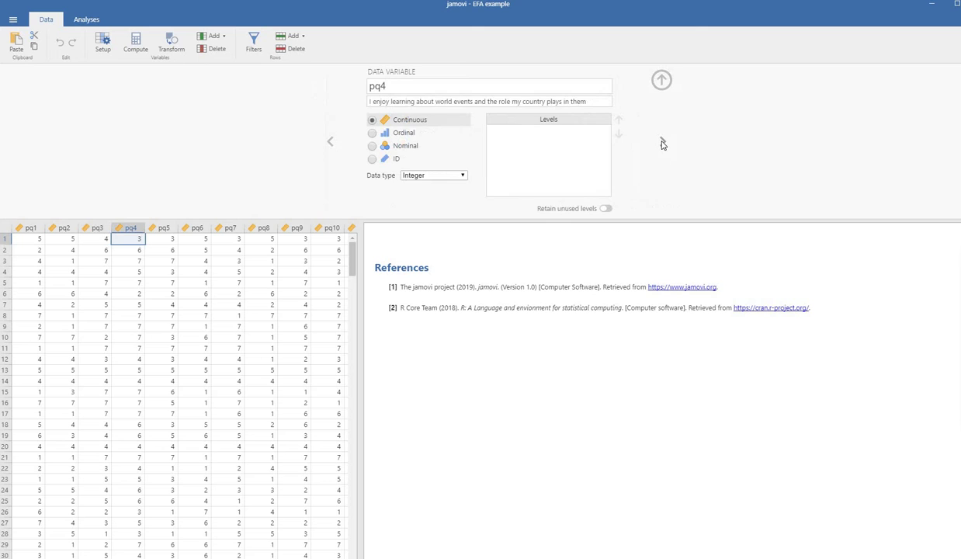
{"action": "left_click", "coordinate": [663, 142]}
{"action": "left_click", "coordinate": [662, 142]}
{"action": "left_click", "coordinate": [663, 143]}
{"action": "left_click", "coordinate": [662, 142]}
{"action": "left_click", "coordinate": [663, 143]}
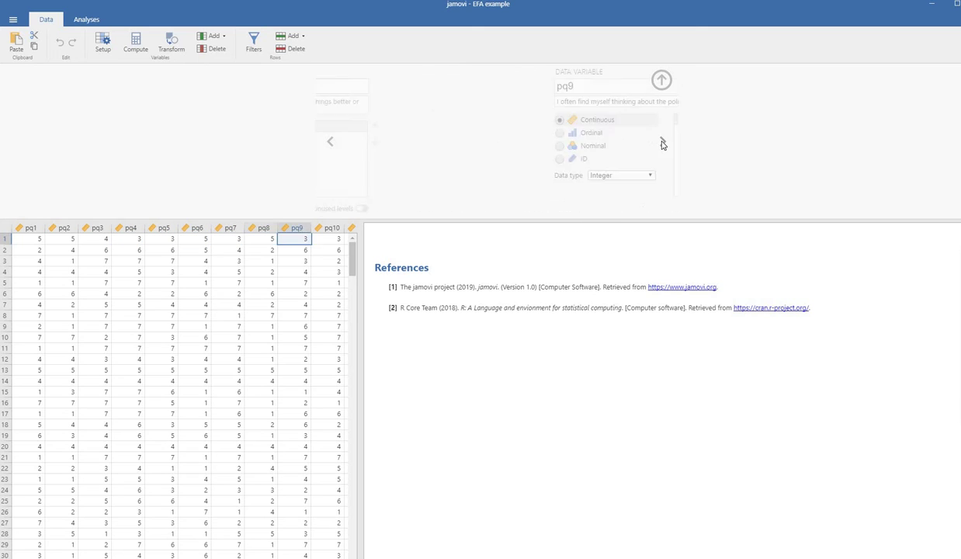
{"action": "left_click", "coordinate": [662, 142]}
{"action": "left_click", "coordinate": [662, 142]}
{"action": "left_click", "coordinate": [663, 142]}
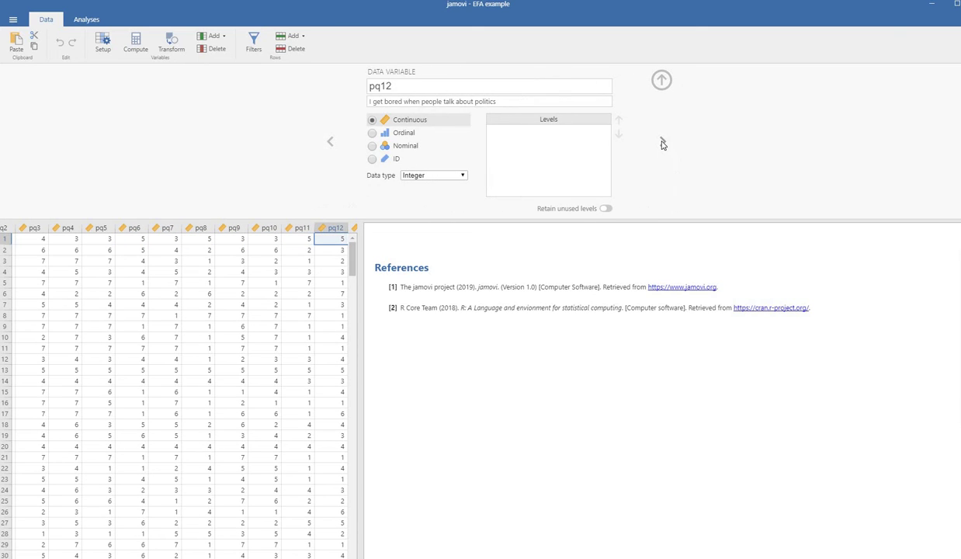
{"action": "left_click", "coordinate": [663, 142]}
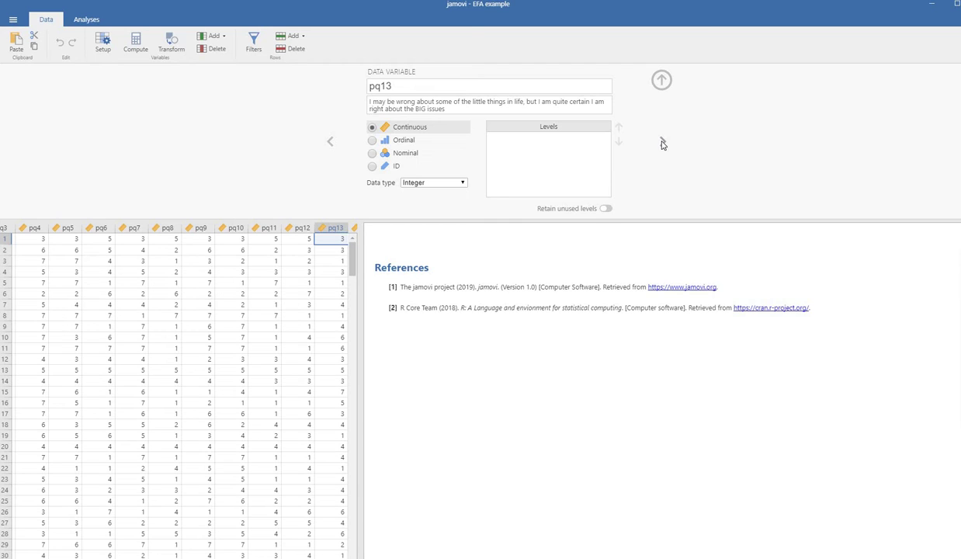
{"action": "left_click", "coordinate": [662, 142]}
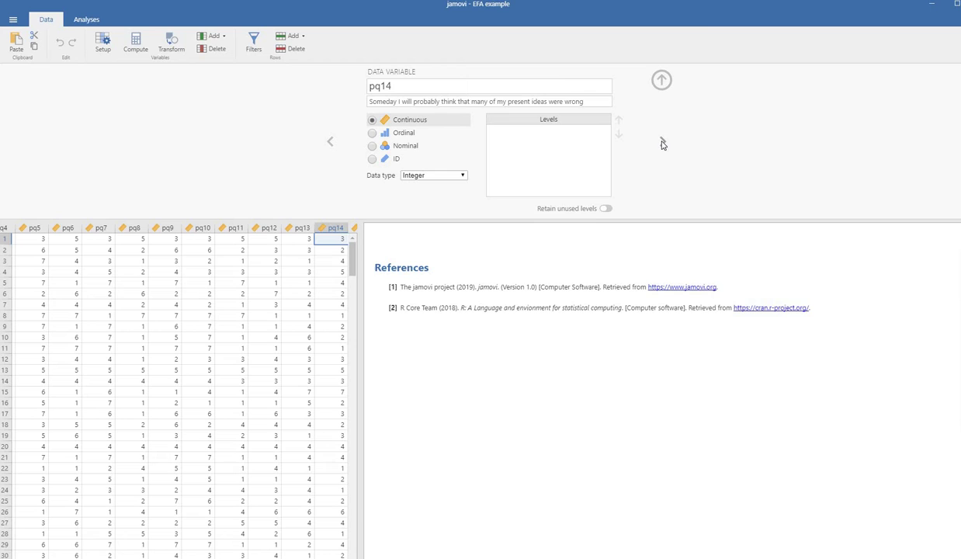
{"action": "left_click", "coordinate": [661, 80]}
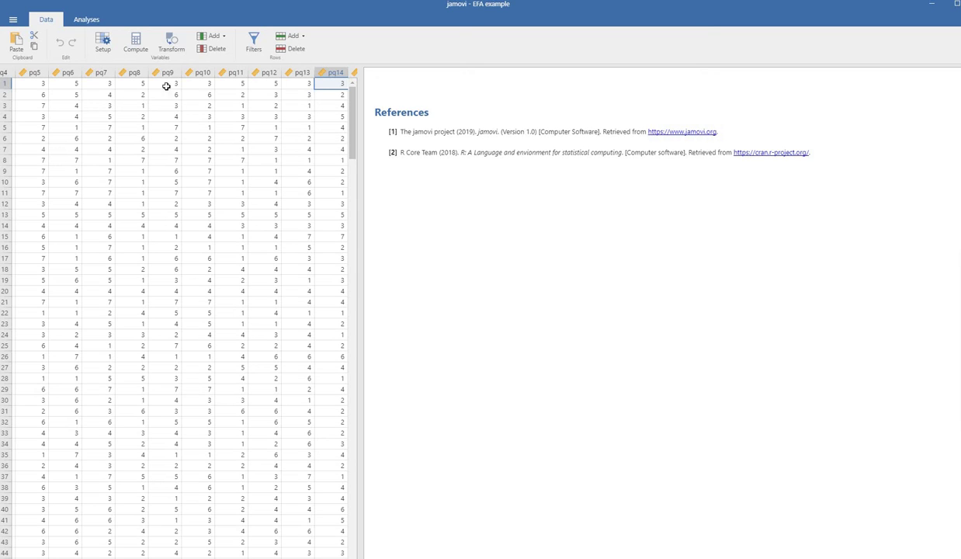
Step: Launch Exploratory Factor Analysis from the Factor menu under Analyses
{"action": "left_click", "coordinate": [88, 19]}
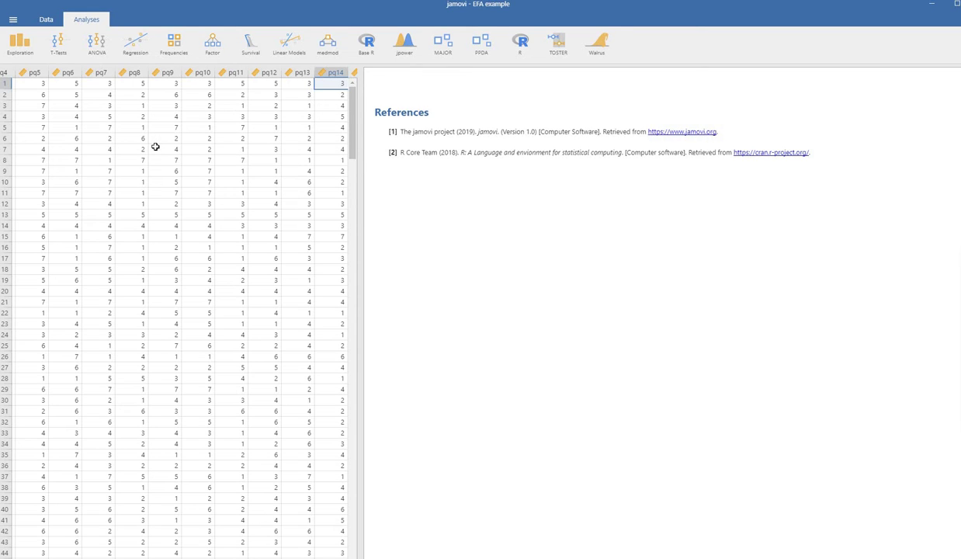
{"action": "left_click", "coordinate": [215, 47]}
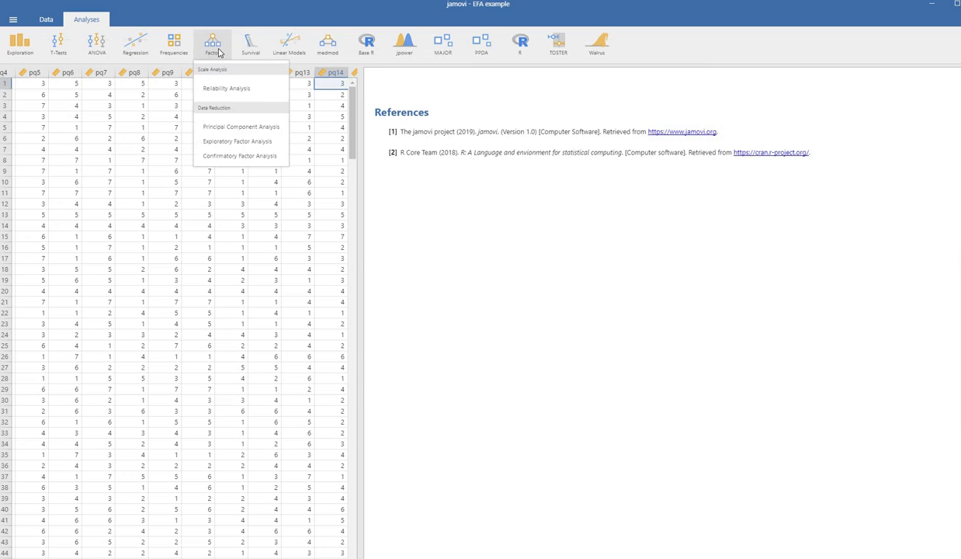
{"action": "left_click", "coordinate": [256, 144]}
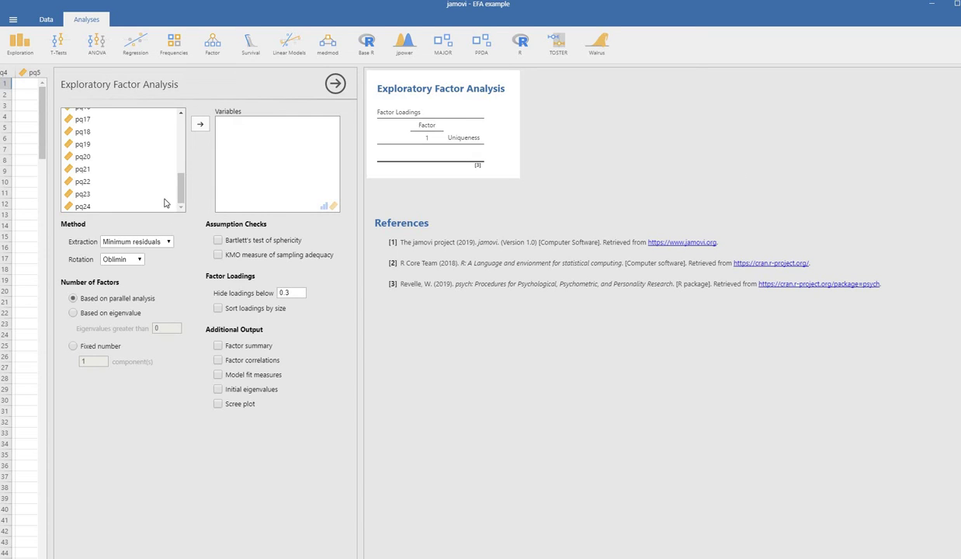
Step: Select items pq1 through pq24 and move them into the EFA Variables box
{"action": "scroll", "coordinate": [126, 180], "scroll_direction": "up", "scroll_amount": 5}
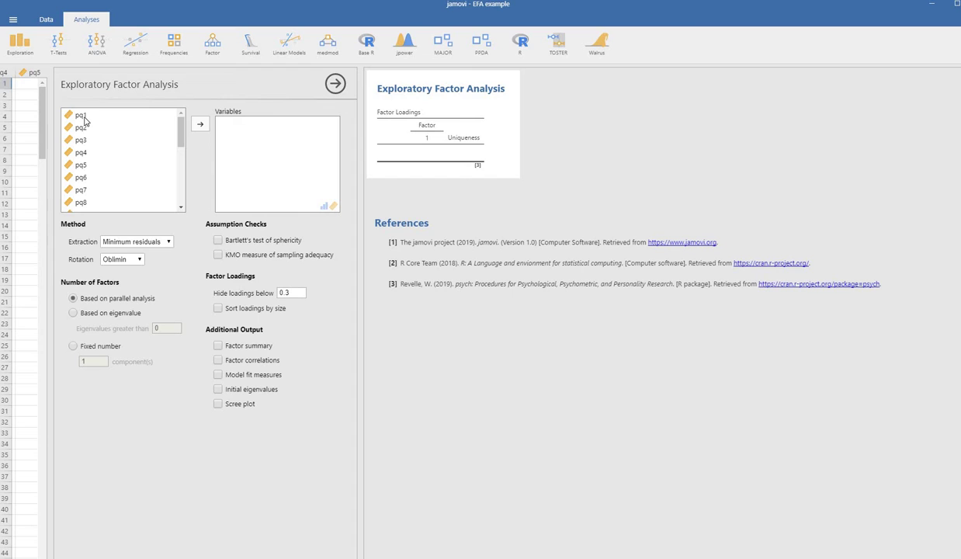
{"action": "left_click", "coordinate": [85, 118]}
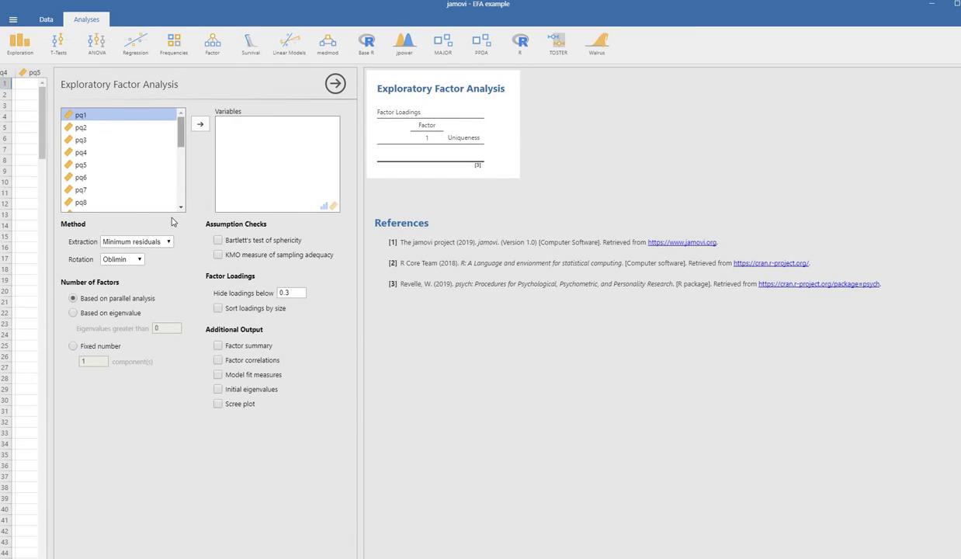
{"action": "scroll", "coordinate": [140, 206], "scroll_direction": "down", "scroll_amount": 5}
{"action": "left_click", "coordinate": [138, 206], "text": "shift"}
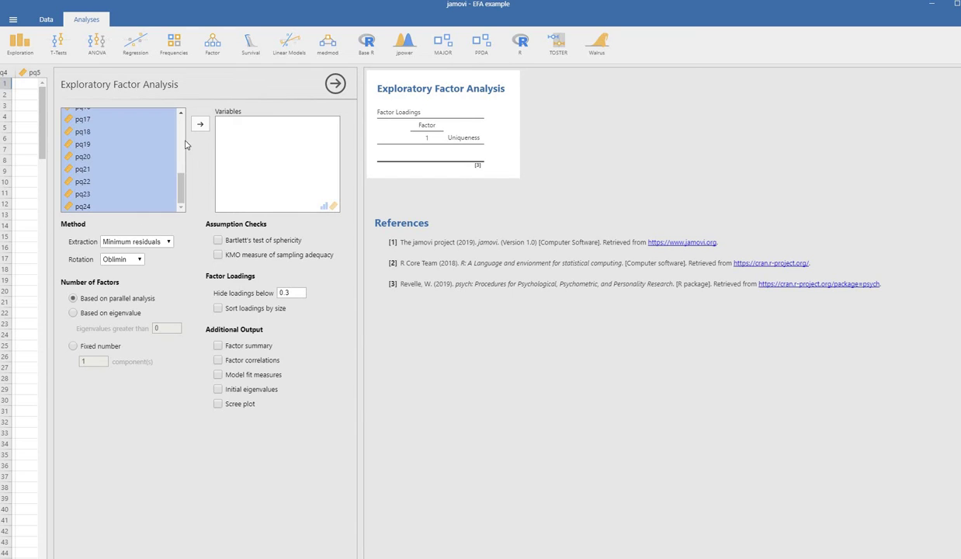
{"action": "left_click", "coordinate": [199, 124]}
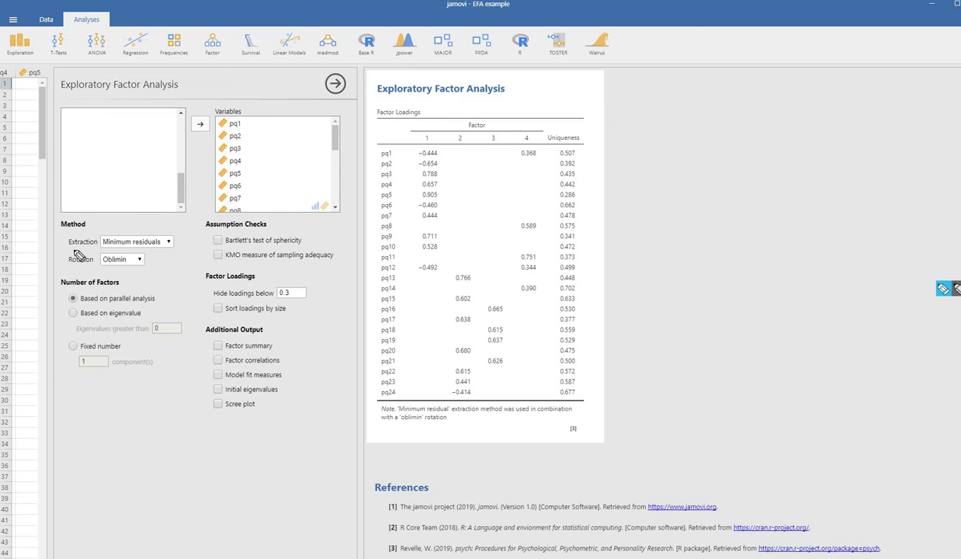
Step: Mark up the default minimum residuals extraction and oblimin rotation settings with annotations
{"action": "left_click_drag", "start_coordinate": [74, 250], "coordinate": [99, 249]}
{"action": "mouse_move", "coordinate": [171, 249]}
{"action": "left_mouse_down"}
{"action": "mouse_move", "coordinate": [91, 257]}
{"action": "mouse_move", "coordinate": [145, 270]}
{"action": "left_mouse_up"}
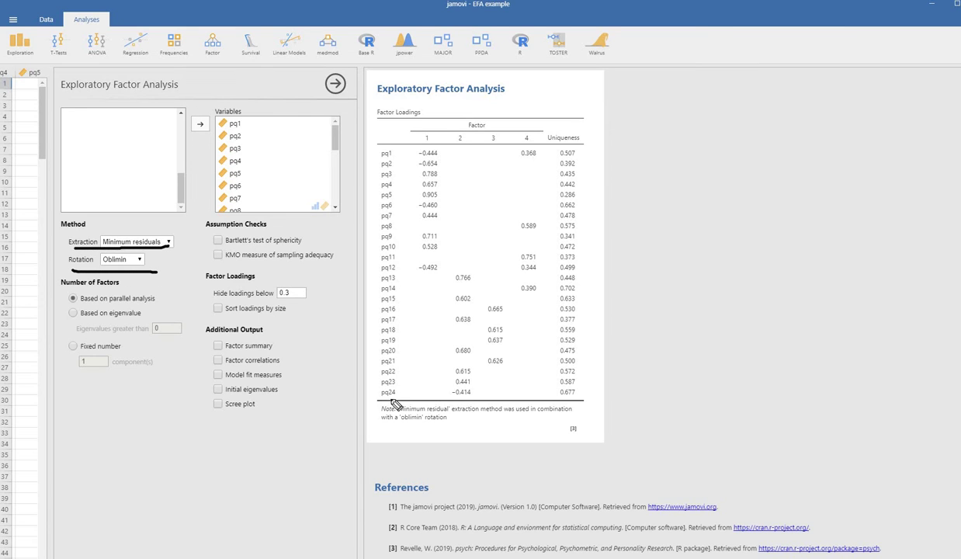
{"action": "left_click_drag", "start_coordinate": [408, 423], "coordinate": [435, 423]}
{"action": "mouse_move", "coordinate": [62, 287]}
{"action": "left_mouse_down"}
{"action": "mouse_move", "coordinate": [112, 289]}
{"action": "mouse_move", "coordinate": [124, 305]}
{"action": "mouse_move", "coordinate": [151, 304]}
{"action": "left_mouse_up"}
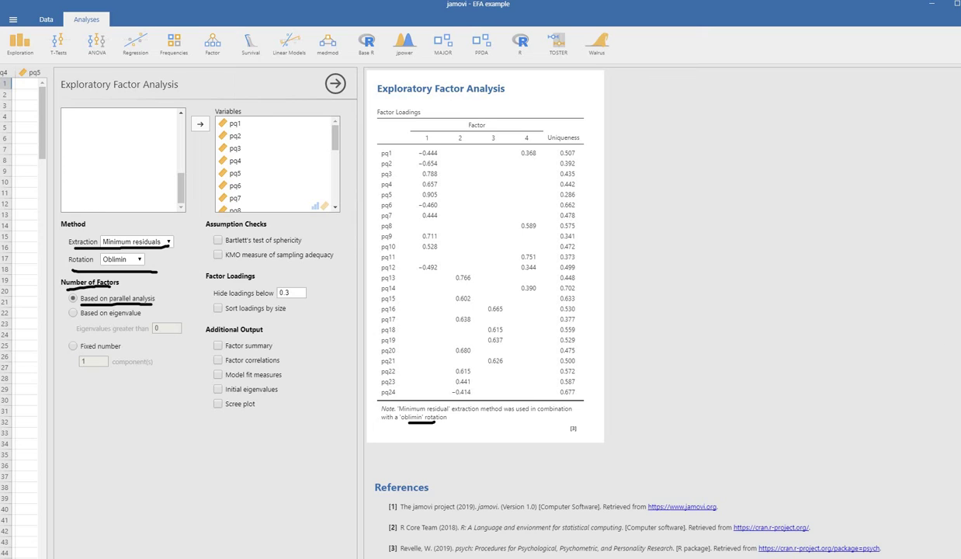
{"action": "key", "text": "e"}
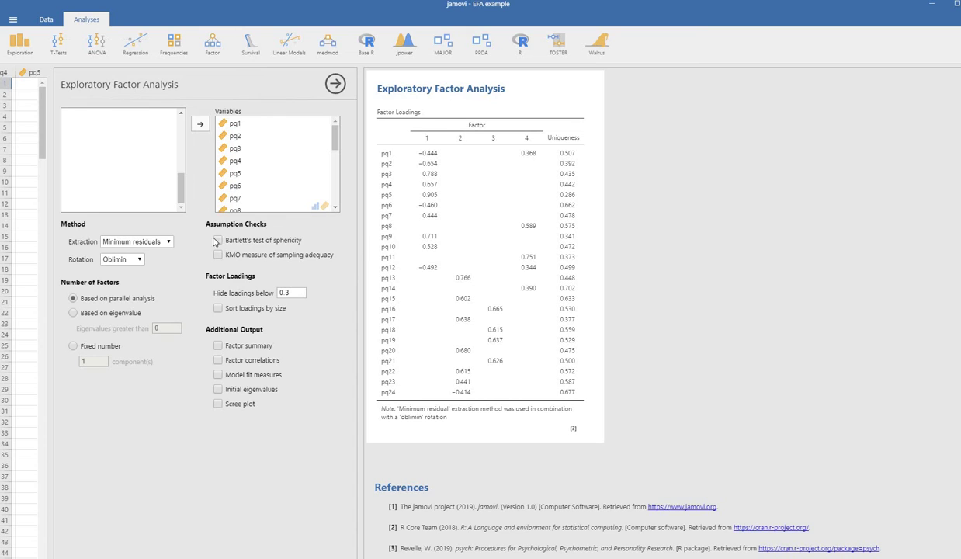
Step: Set extraction to Principal axis and rotation to Varimax
{"action": "left_click", "coordinate": [156, 245]}
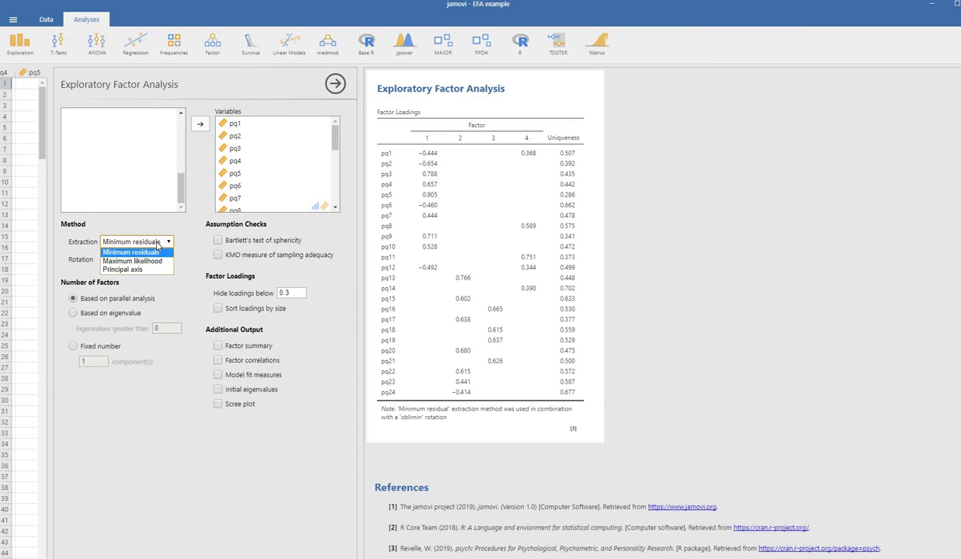
{"action": "left_click", "coordinate": [125, 269]}
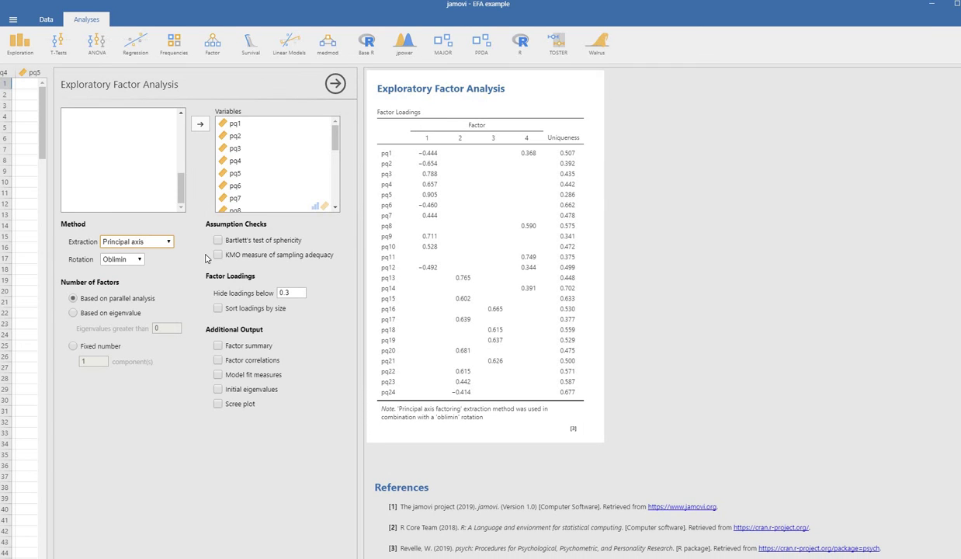
{"action": "left_click", "coordinate": [135, 261]}
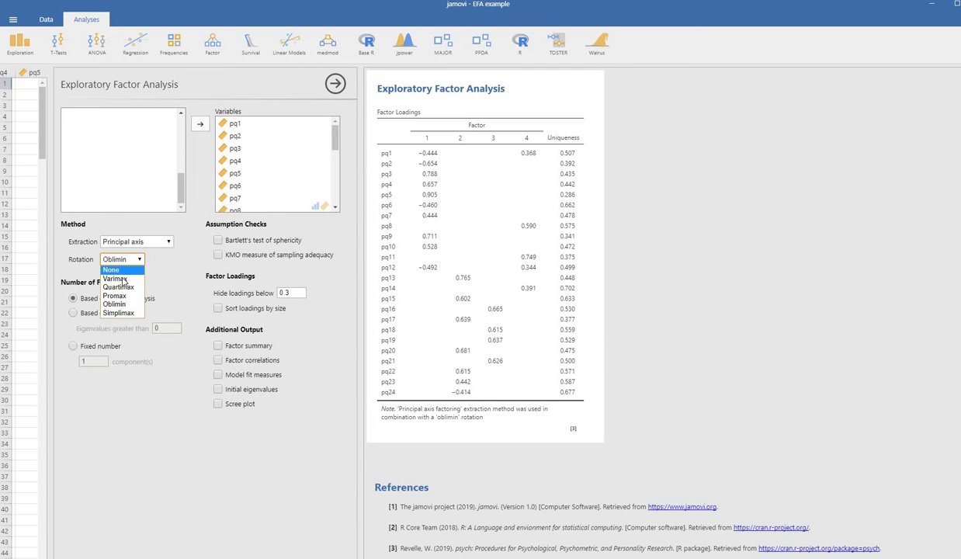
{"action": "left_click", "coordinate": [117, 279]}
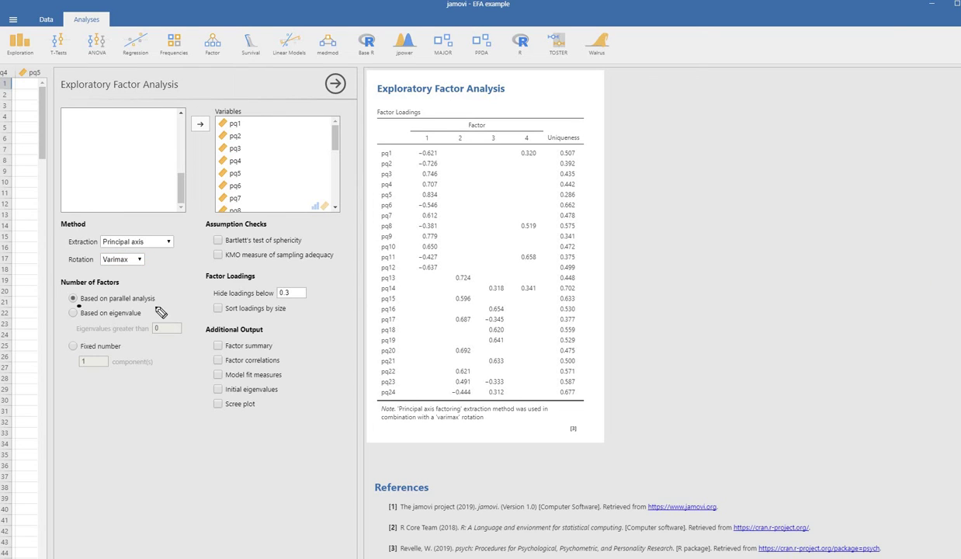
{"action": "left_click_drag", "start_coordinate": [79, 307], "coordinate": [156, 305]}
Step: Add a scree plot of the eigenvalues and scroll down to view it
{"action": "left_click", "coordinate": [959, 364]}
{"action": "left_click", "coordinate": [218, 405]}
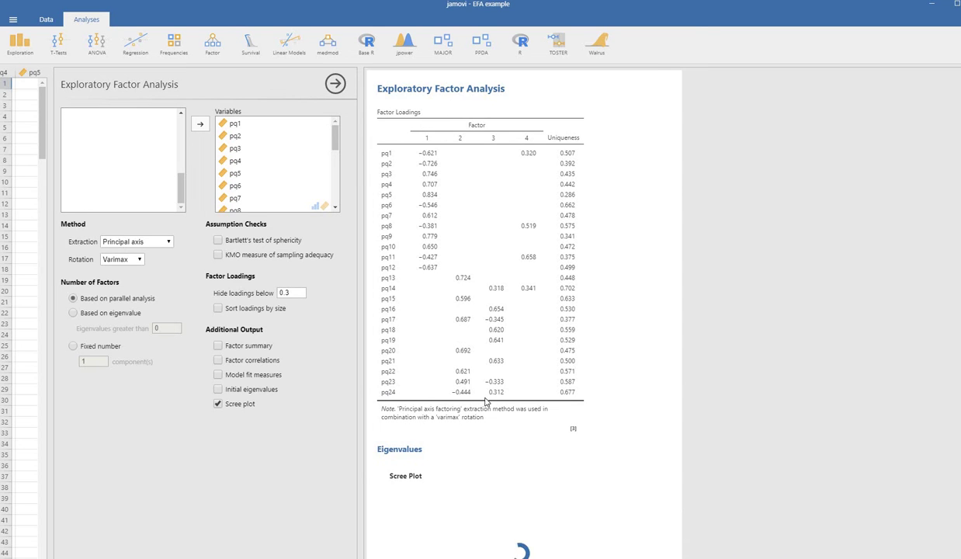
{"action": "scroll", "coordinate": [556, 399], "scroll_direction": "down", "scroll_amount": 3}
{"action": "scroll", "coordinate": [752, 371], "scroll_direction": "down", "scroll_amount": 3}
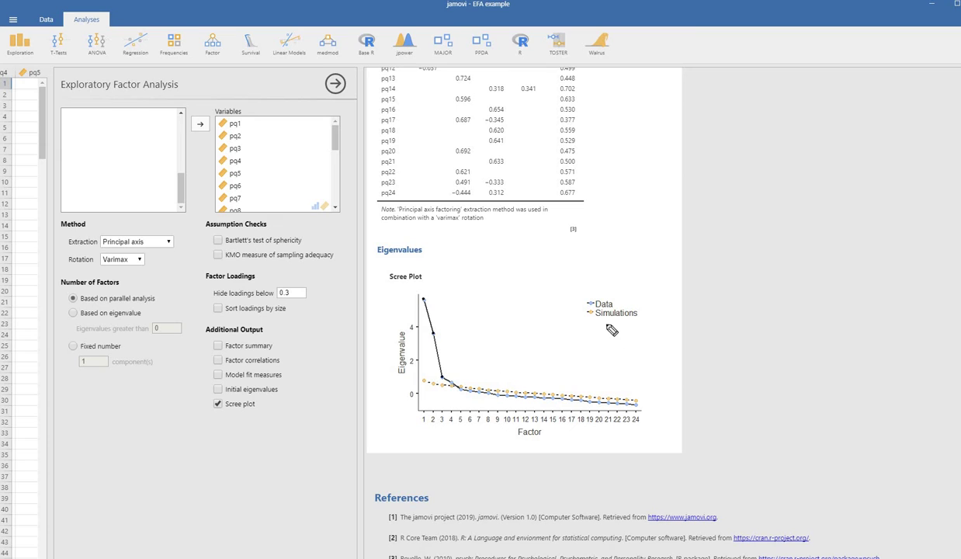
Step: Highlight the Simulations legend and curve on the scree plot, then clear the marks and scroll back up
{"action": "left_click_drag", "start_coordinate": [637, 321], "coordinate": [588, 320]}
{"action": "left_click_drag", "start_coordinate": [425, 383], "coordinate": [635, 404]}
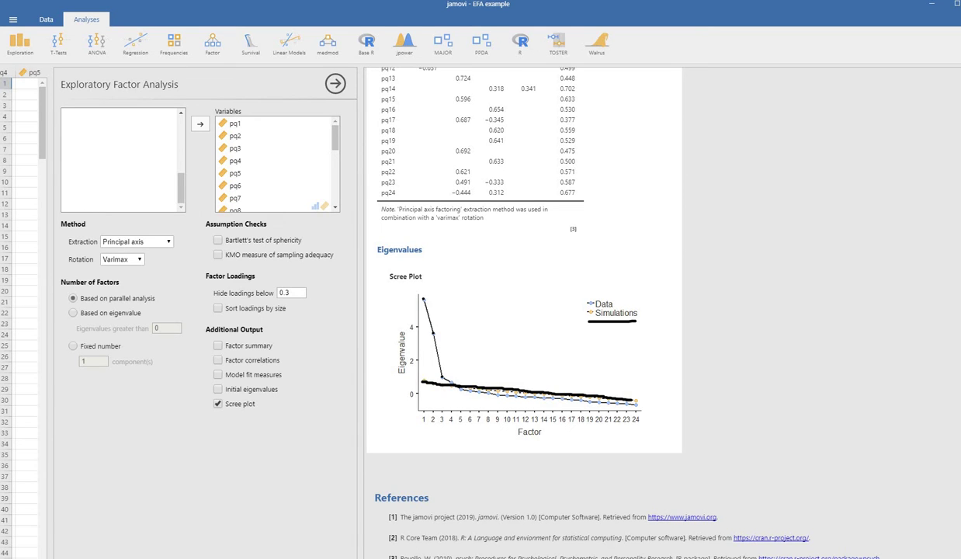
{"action": "key", "text": "Escape"}
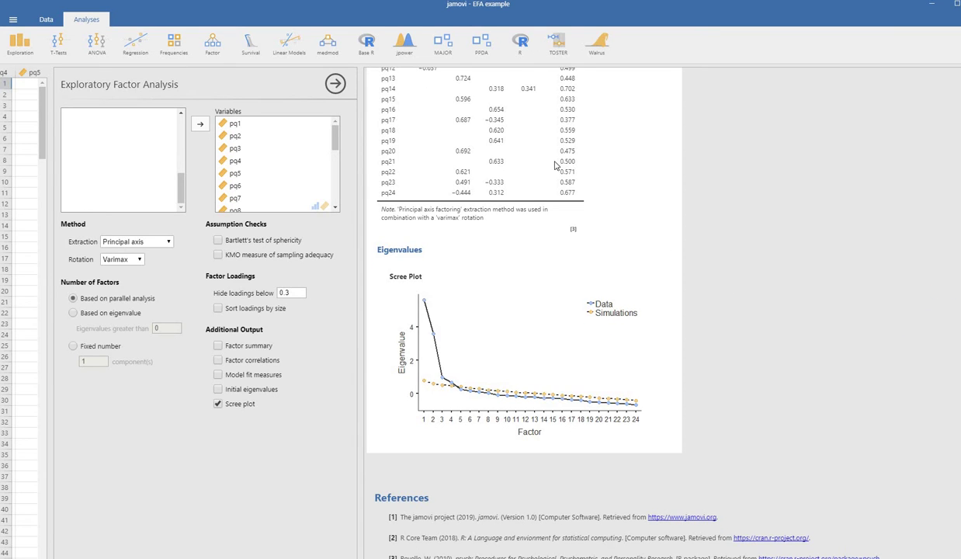
{"action": "scroll", "coordinate": [556, 165], "scroll_direction": "up", "scroll_amount": 3}
{"action": "scroll", "coordinate": [477, 155], "scroll_direction": "up", "scroll_amount": 1}
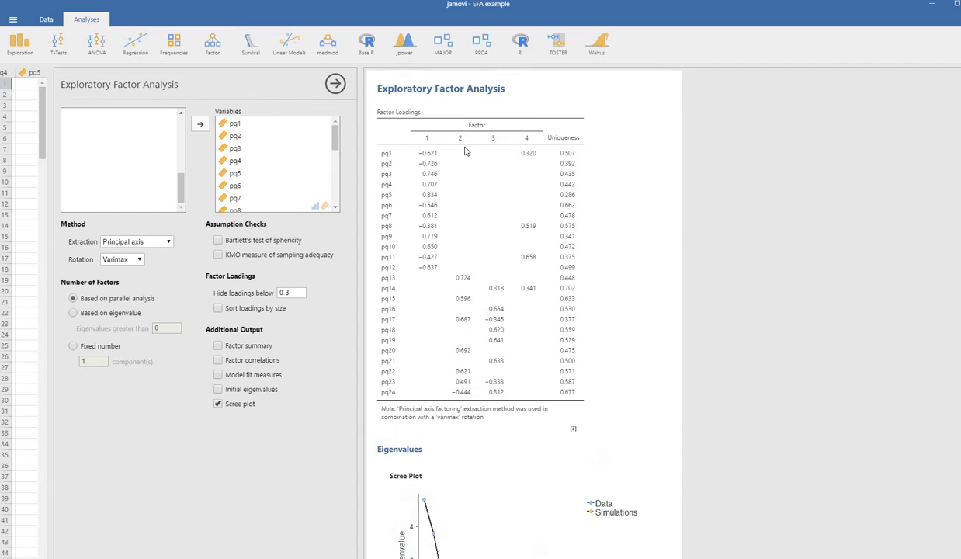
Step: Add the KMO and Bartlett checks and circle Bartlett's p < .001 (χ² 2741, df 276)
{"action": "left_click", "coordinate": [219, 255]}
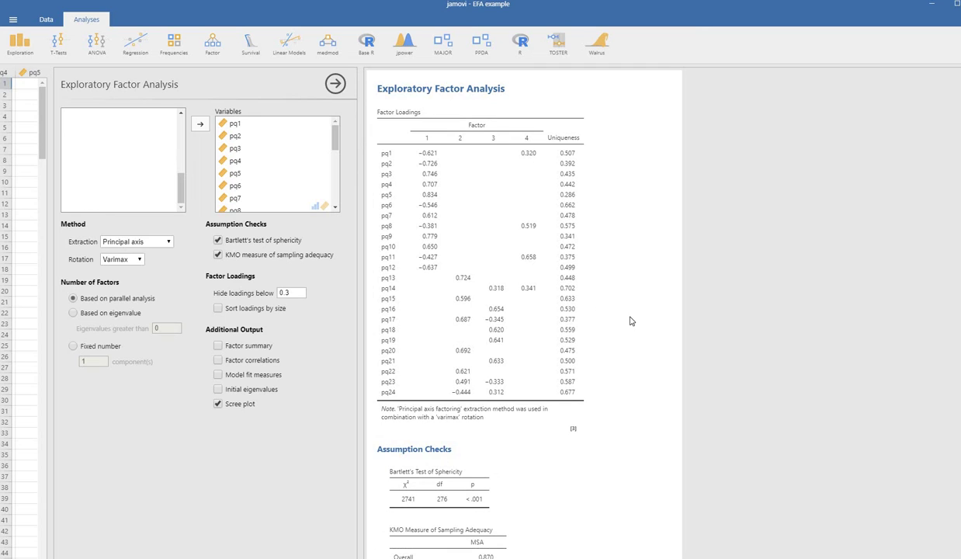
{"action": "scroll", "coordinate": [631, 320], "scroll_direction": "down", "scroll_amount": 5}
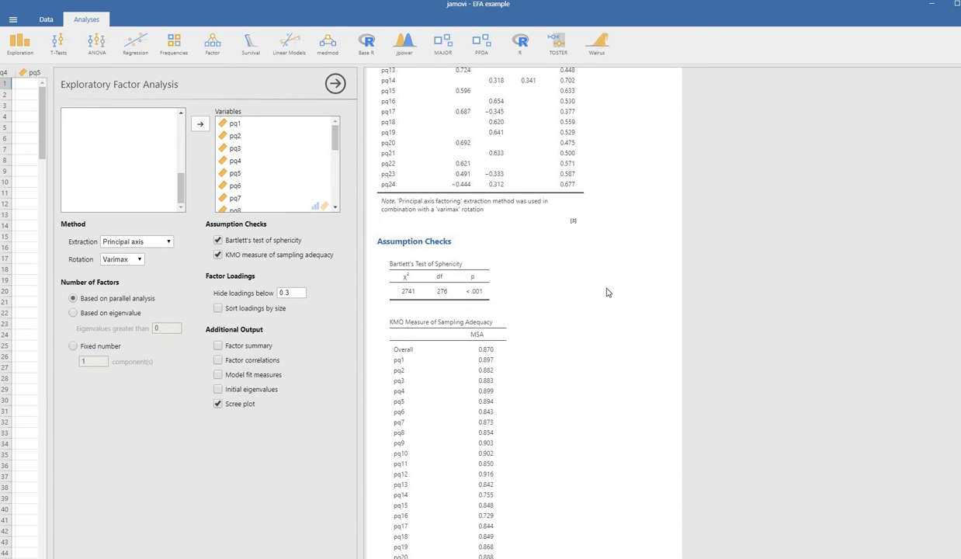
{"action": "scroll", "coordinate": [608, 292], "scroll_direction": "down", "scroll_amount": 1}
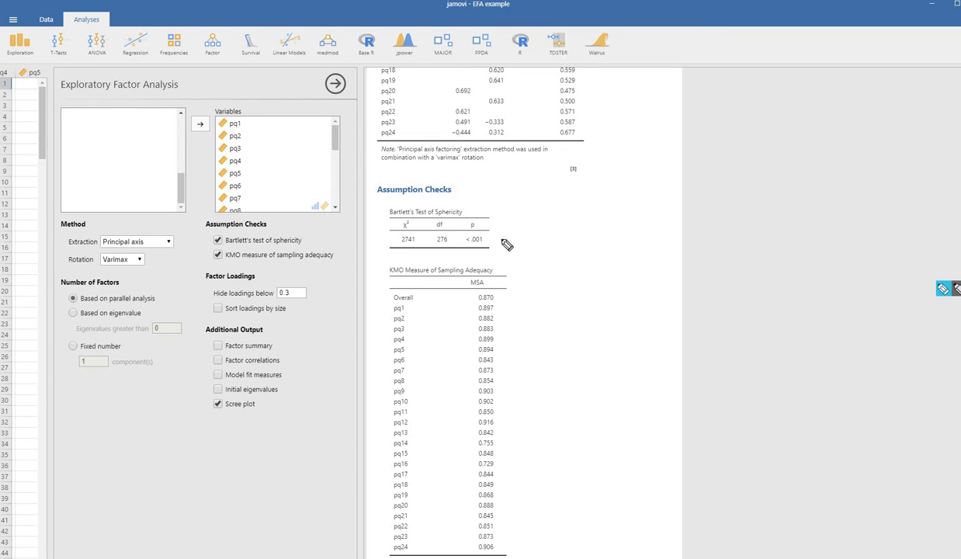
{"action": "mouse_move", "coordinate": [489, 235]}
{"action": "left_mouse_down"}
{"action": "mouse_move", "coordinate": [459, 229]}
{"action": "mouse_move", "coordinate": [454, 247]}
{"action": "mouse_move", "coordinate": [464, 257]}
{"action": "mouse_move", "coordinate": [492, 227]}
{"action": "left_mouse_up"}
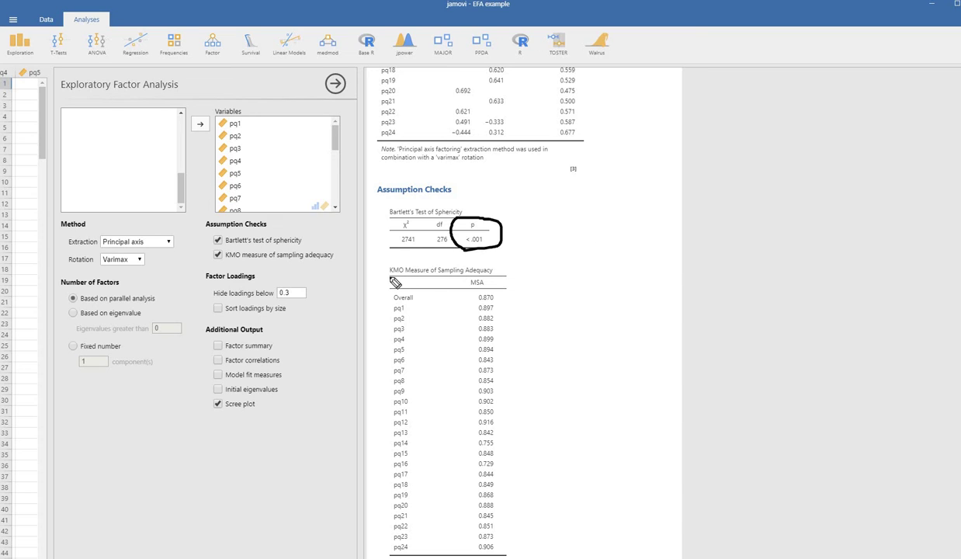
Step: Underline the overall KMO value of 0.870 and write the .50 cutoff beside it
{"action": "left_click_drag", "start_coordinate": [476, 281], "coordinate": [497, 276]}
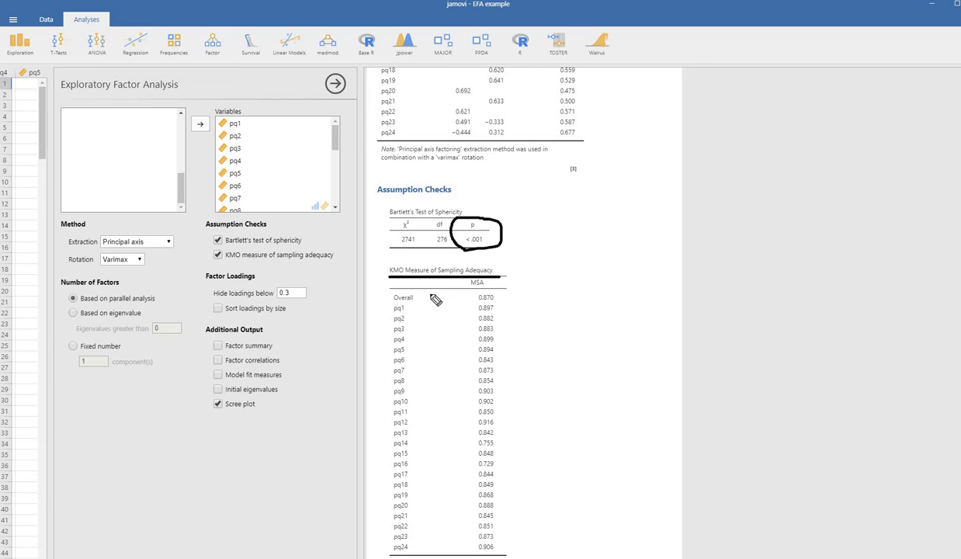
{"action": "left_click_drag", "start_coordinate": [390, 302], "coordinate": [422, 302]}
{"action": "left_click_drag", "start_coordinate": [477, 303], "coordinate": [504, 308]}
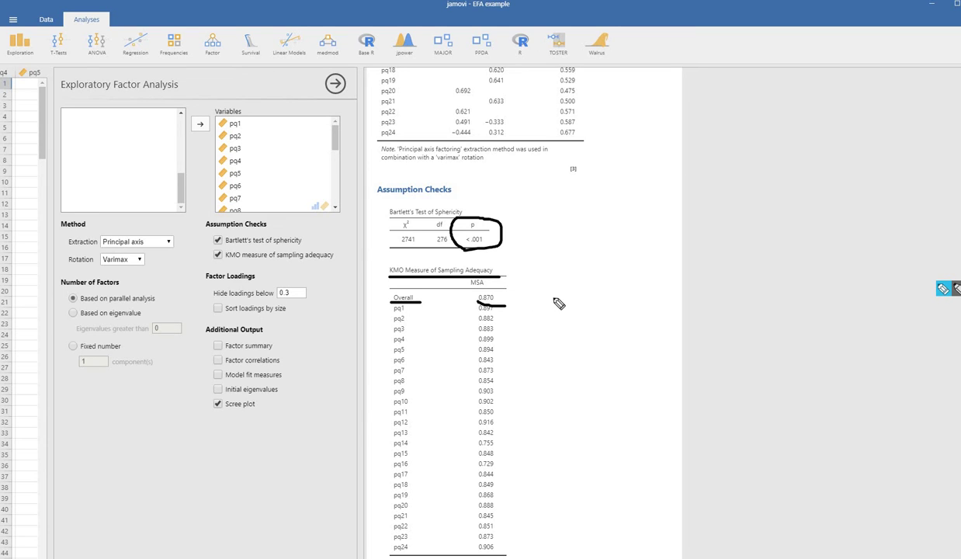
{"action": "left_click_drag", "start_coordinate": [476, 302], "coordinate": [502, 306]}
{"action": "left_click", "coordinate": [574, 301]}
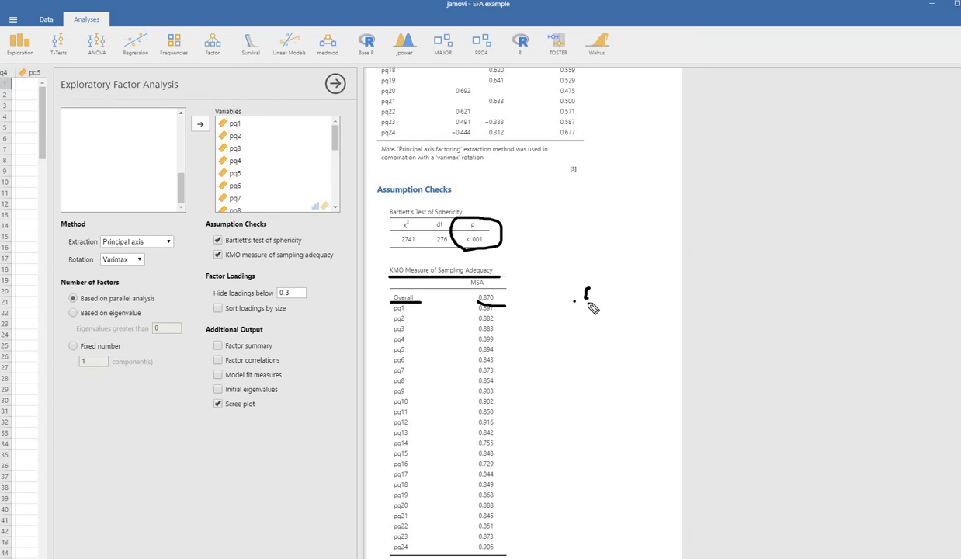
{"action": "mouse_move", "coordinate": [587, 289]}
{"action": "left_mouse_down"}
{"action": "mouse_move", "coordinate": [582, 304]}
{"action": "mouse_move", "coordinate": [594, 287]}
{"action": "mouse_move", "coordinate": [596, 299]}
{"action": "mouse_move", "coordinate": [606, 289]}
{"action": "mouse_move", "coordinate": [608, 298]}
{"action": "left_mouse_up"}
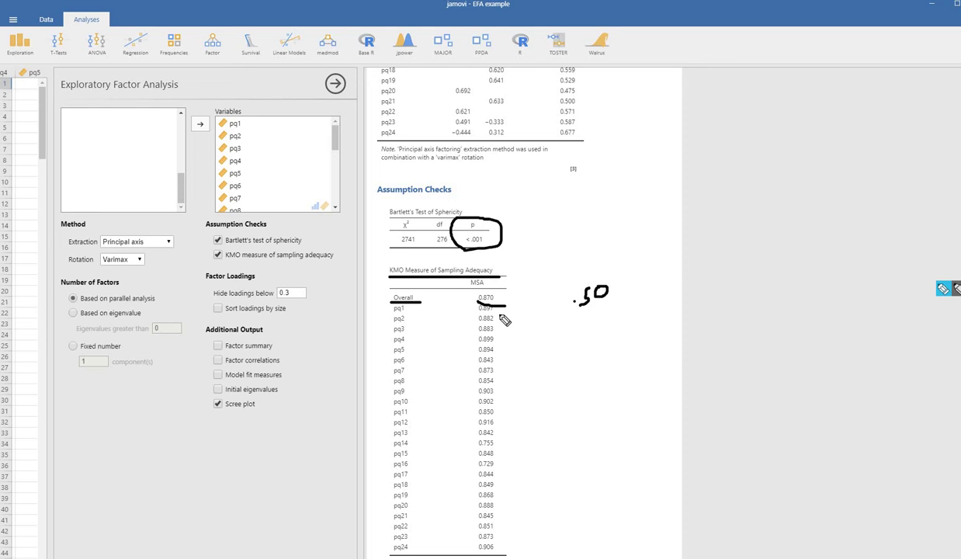
{"action": "left_click_drag", "start_coordinate": [505, 307], "coordinate": [505, 553]}
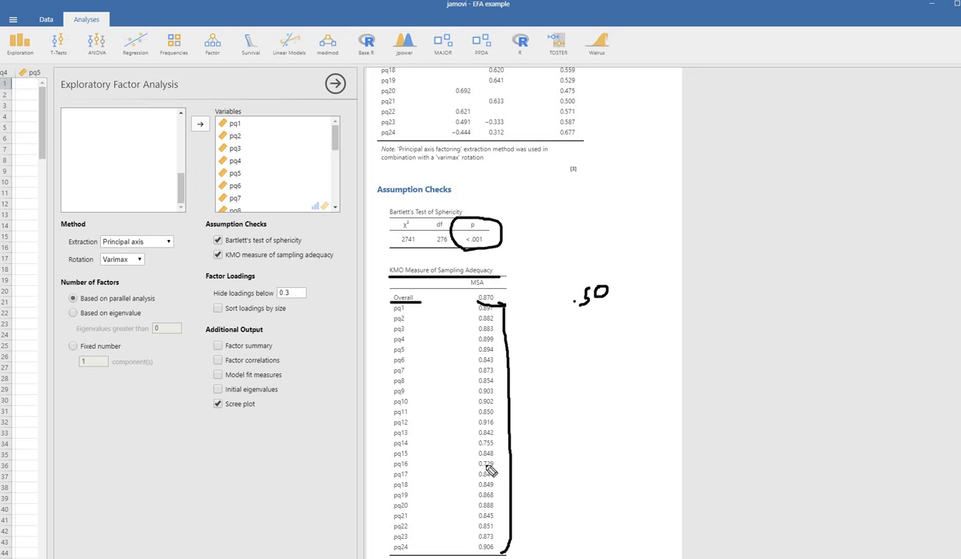
{"action": "left_click_drag", "start_coordinate": [478, 469], "coordinate": [498, 468]}
{"action": "left_click_drag", "start_coordinate": [390, 480], "coordinate": [402, 480]}
{"action": "left_click_drag", "start_coordinate": [477, 445], "coordinate": [494, 445]}
{"action": "left_click_drag", "start_coordinate": [391, 459], "coordinate": [414, 460]}
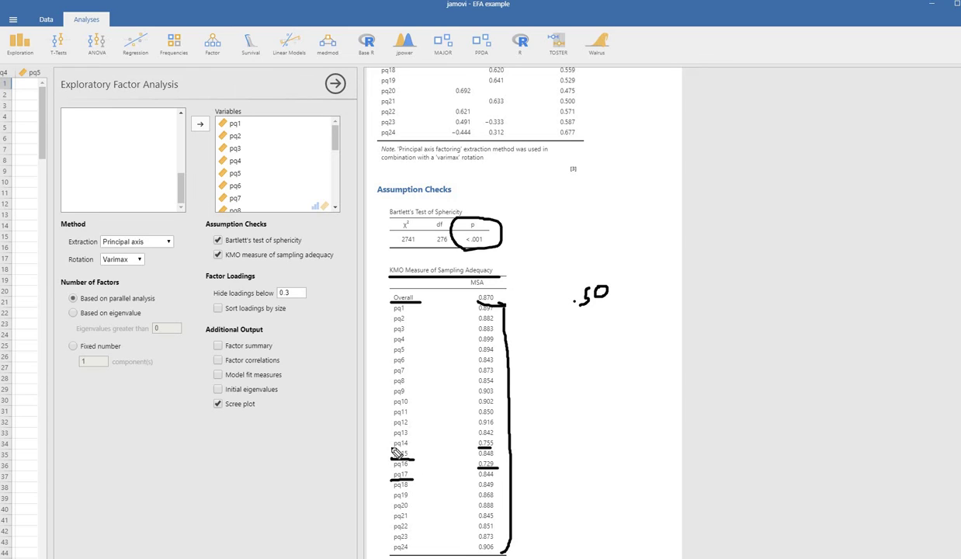
{"action": "left_click_drag", "start_coordinate": [391, 447], "coordinate": [417, 445]}
{"action": "key", "text": "Escape"}
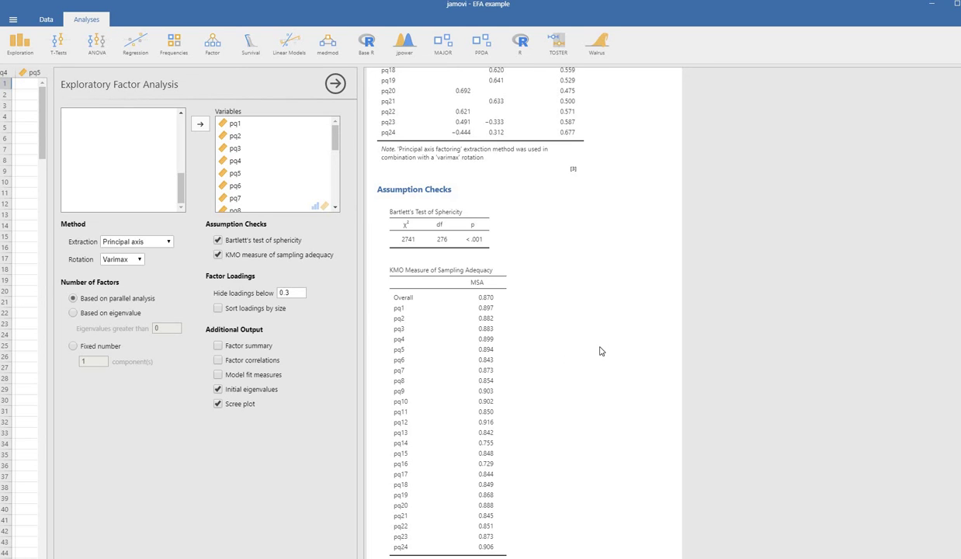
Step: Draw an arrow linking the Initial Eigenvalues table to the scree plot, then erase it
{"action": "scroll", "coordinate": [599, 351], "scroll_direction": "down", "scroll_amount": 10}
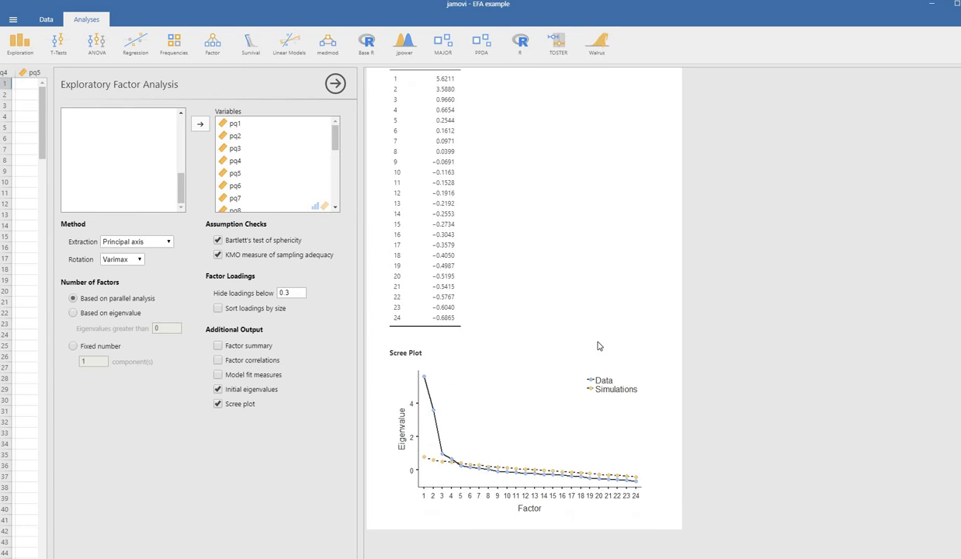
{"action": "scroll", "coordinate": [598, 347], "scroll_direction": "up", "scroll_amount": 2}
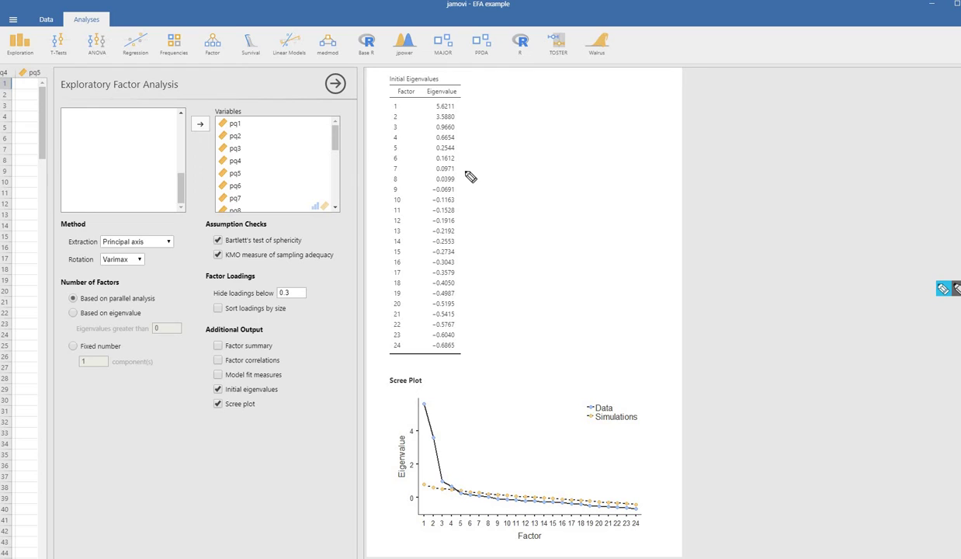
{"action": "mouse_move", "coordinate": [464, 171]}
{"action": "left_mouse_down"}
{"action": "mouse_move", "coordinate": [495, 191]}
{"action": "mouse_move", "coordinate": [513, 294]}
{"action": "mouse_move", "coordinate": [513, 372]}
{"action": "mouse_move", "coordinate": [523, 354]}
{"action": "mouse_move", "coordinate": [511, 377]}
{"action": "left_mouse_up"}
{"action": "mouse_move", "coordinate": [492, 362]}
{"action": "left_mouse_down"}
{"action": "mouse_move", "coordinate": [504, 379]}
{"action": "mouse_move", "coordinate": [523, 356]}
{"action": "left_mouse_up"}
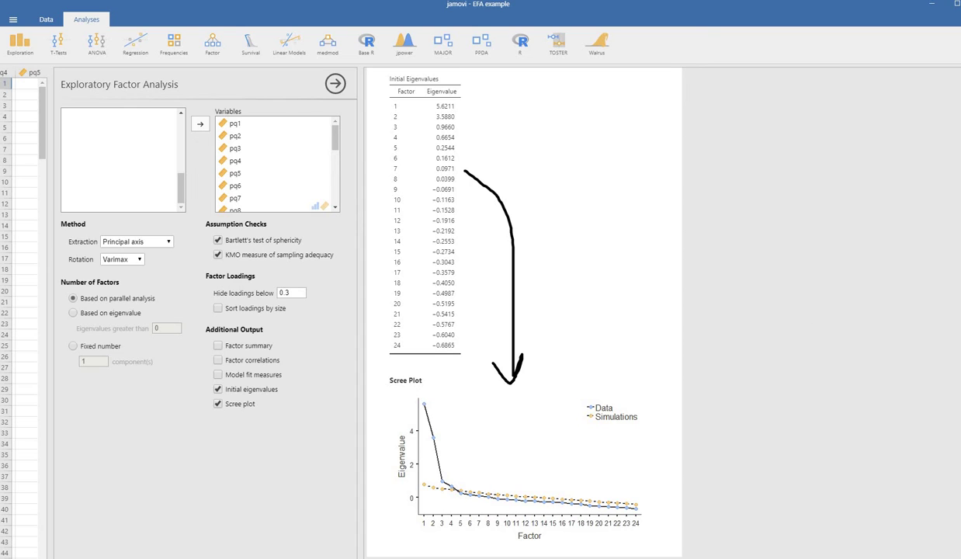
{"action": "key", "text": "Escape"}
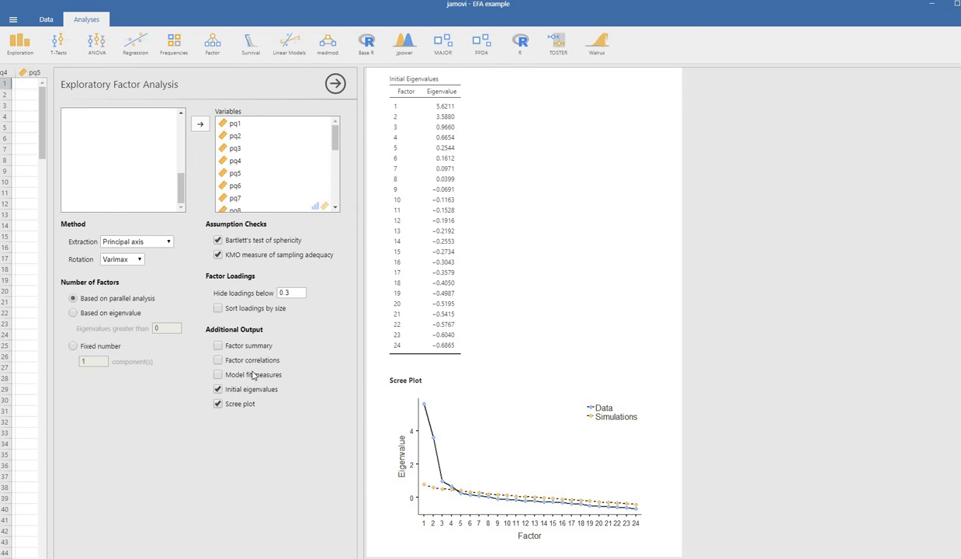
Step: Add the Factor summary table and mark its SS loadings, % of variance and 49.8% cumulative variance
{"action": "left_click", "coordinate": [220, 348]}
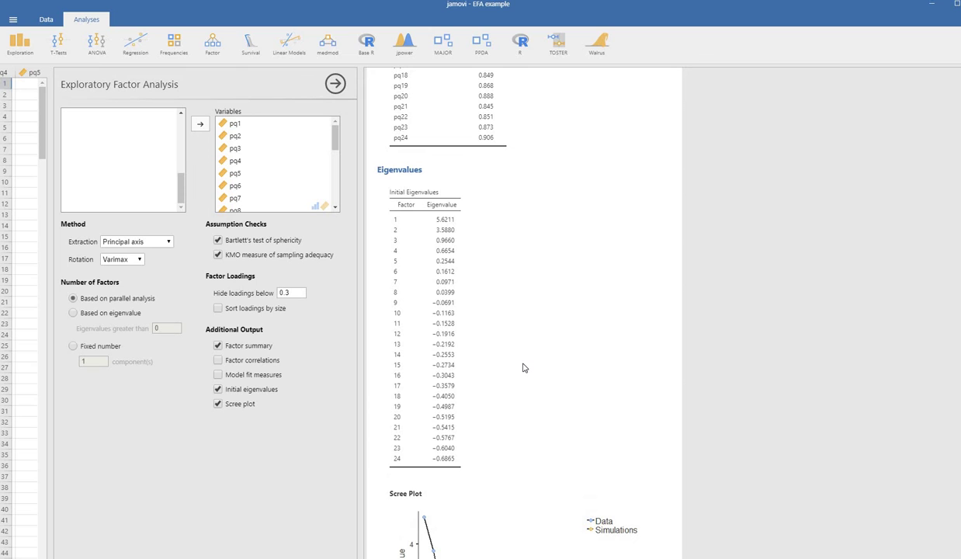
{"action": "scroll", "coordinate": [523, 367], "scroll_direction": "up", "scroll_amount": 10}
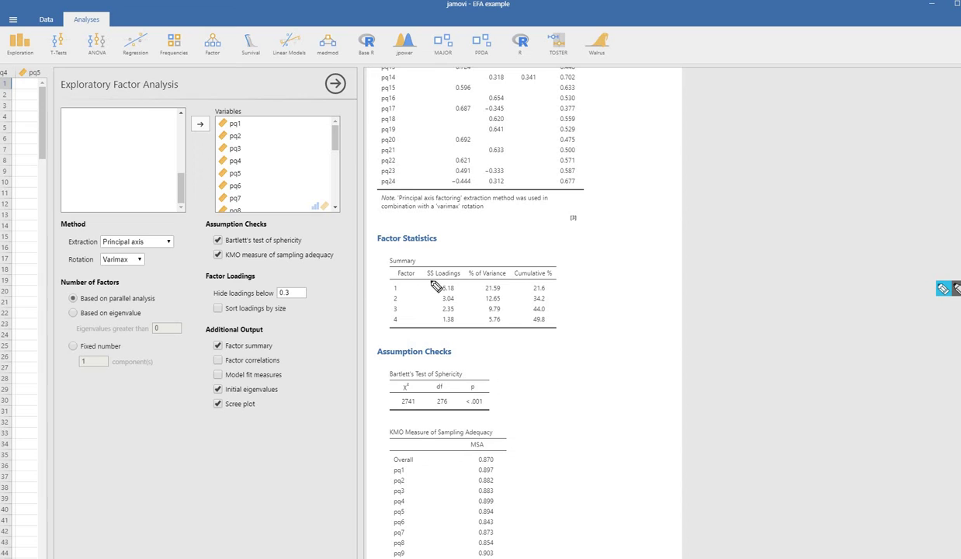
{"action": "left_click_drag", "start_coordinate": [467, 278], "coordinate": [427, 277]}
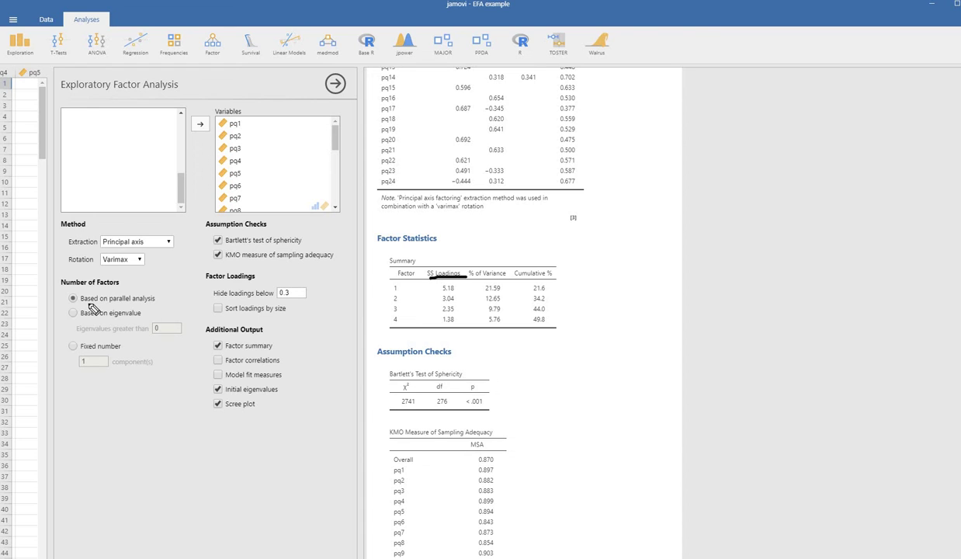
{"action": "left_click_drag", "start_coordinate": [108, 302], "coordinate": [154, 303]}
{"action": "mouse_move", "coordinate": [470, 279]}
{"action": "left_mouse_down"}
{"action": "mouse_move", "coordinate": [504, 280]}
{"action": "mouse_move", "coordinate": [505, 326]}
{"action": "left_mouse_up"}
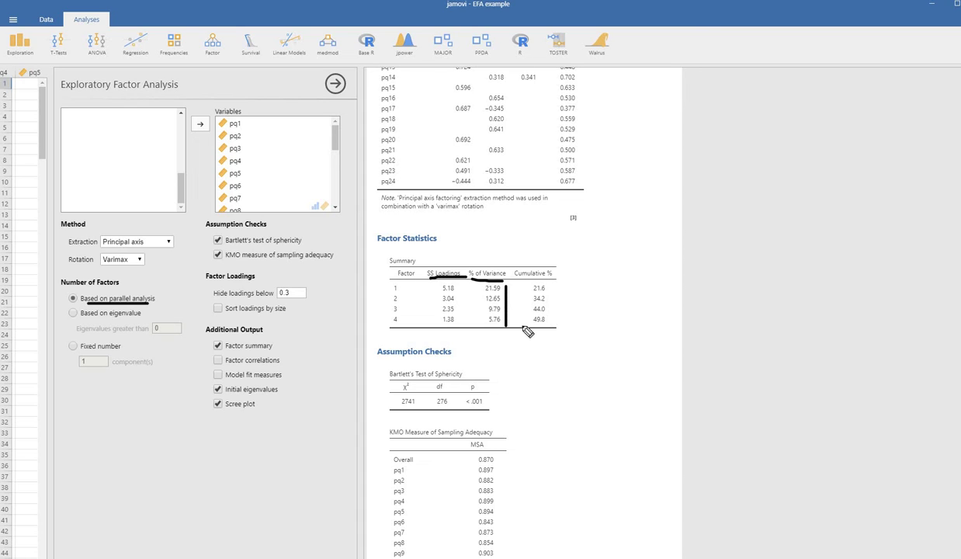
{"action": "left_click_drag", "start_coordinate": [555, 326], "coordinate": [522, 326]}
{"action": "key", "text": "Escape"}
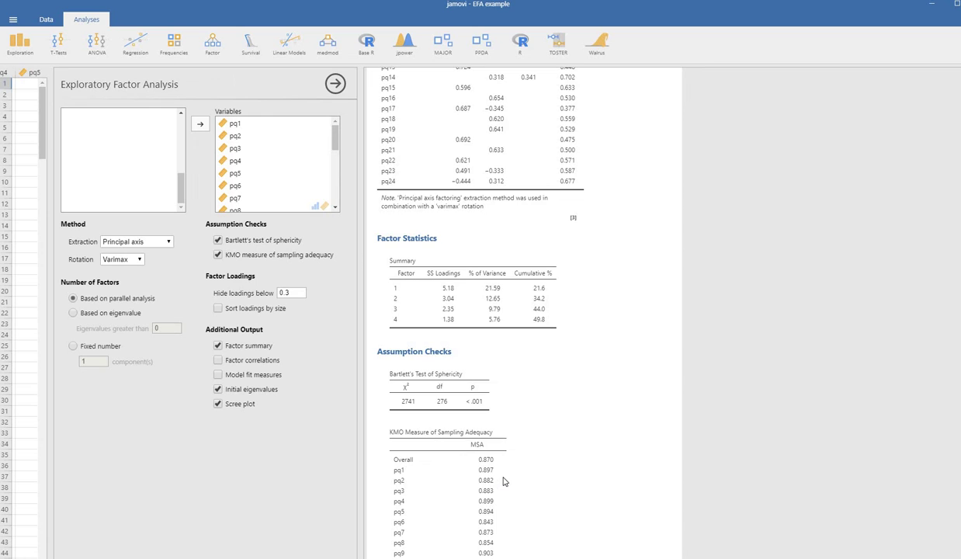
Step: Mark the extraction/rotation note and the Factor 1–3 headers in the loadings table, then clear the ink
{"action": "scroll", "coordinate": [503, 481], "scroll_direction": "up", "scroll_amount": 5}
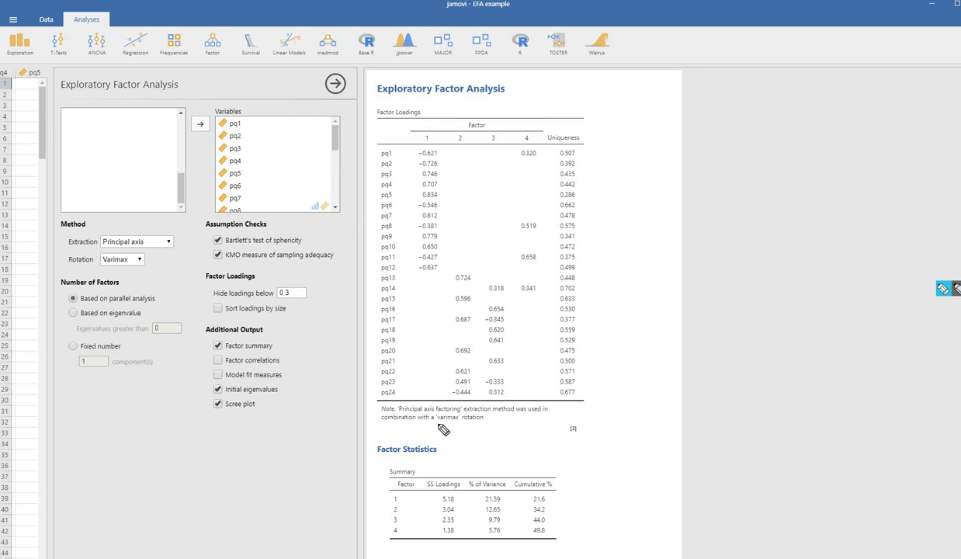
{"action": "left_click_drag", "start_coordinate": [438, 426], "coordinate": [508, 427]}
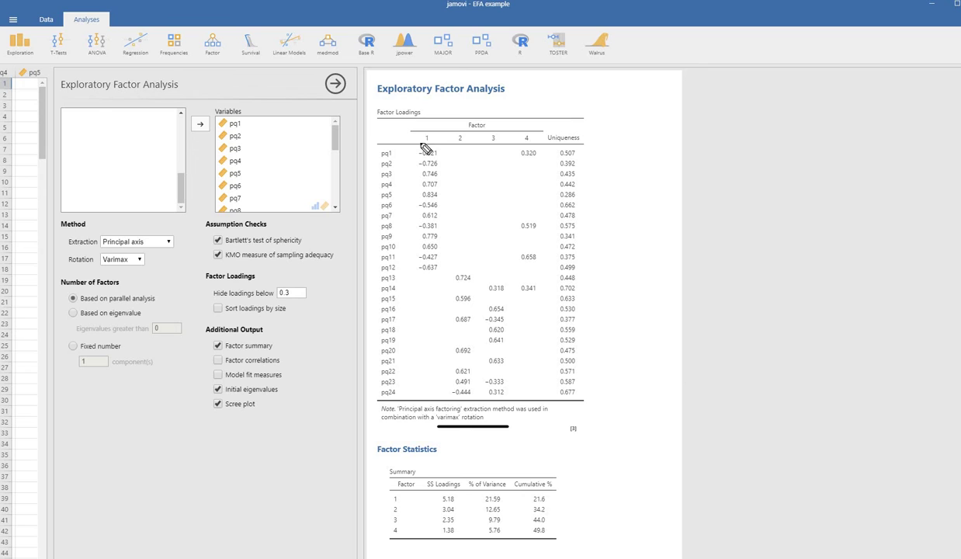
{"action": "left_click_drag", "start_coordinate": [437, 141], "coordinate": [420, 142]}
{"action": "left_click_drag", "start_coordinate": [454, 143], "coordinate": [520, 142]}
{"action": "key", "text": "Escape"}
Step: Raise the hide-loadings cutoff to 0.4 and mark the now-blank cells for pq1 and pq2
{"action": "left_click", "coordinate": [285, 293]}
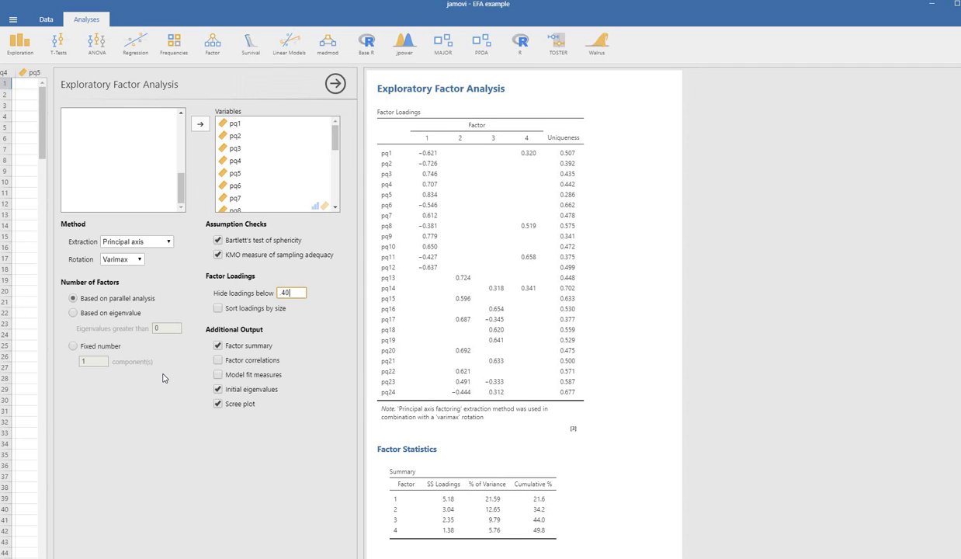
{"action": "left_click", "coordinate": [210, 247]}
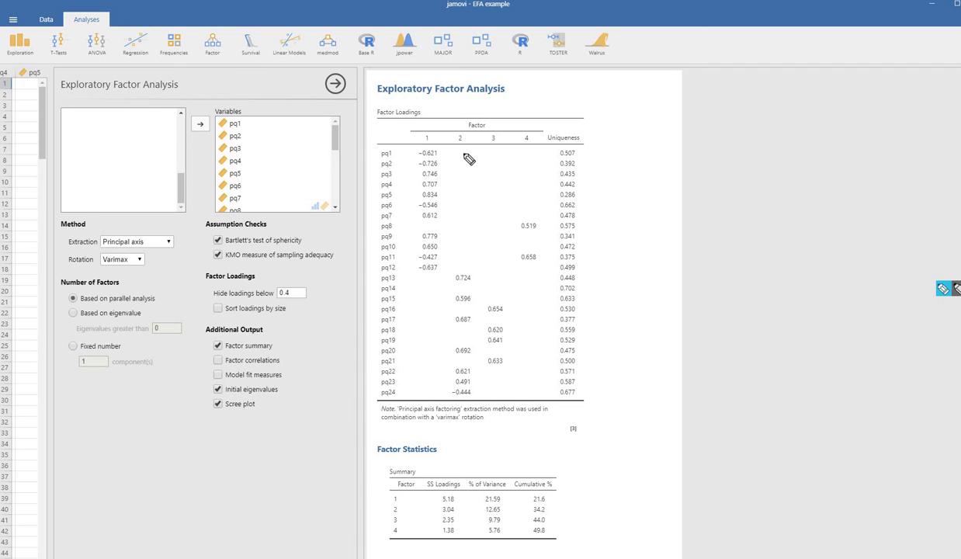
{"action": "mouse_move", "coordinate": [453, 155]}
{"action": "left_mouse_down"}
{"action": "mouse_move", "coordinate": [536, 154]}
{"action": "mouse_move", "coordinate": [470, 165]}
{"action": "mouse_move", "coordinate": [501, 163]}
{"action": "left_mouse_up"}
{"action": "left_click_drag", "start_coordinate": [526, 164], "coordinate": [548, 163]}
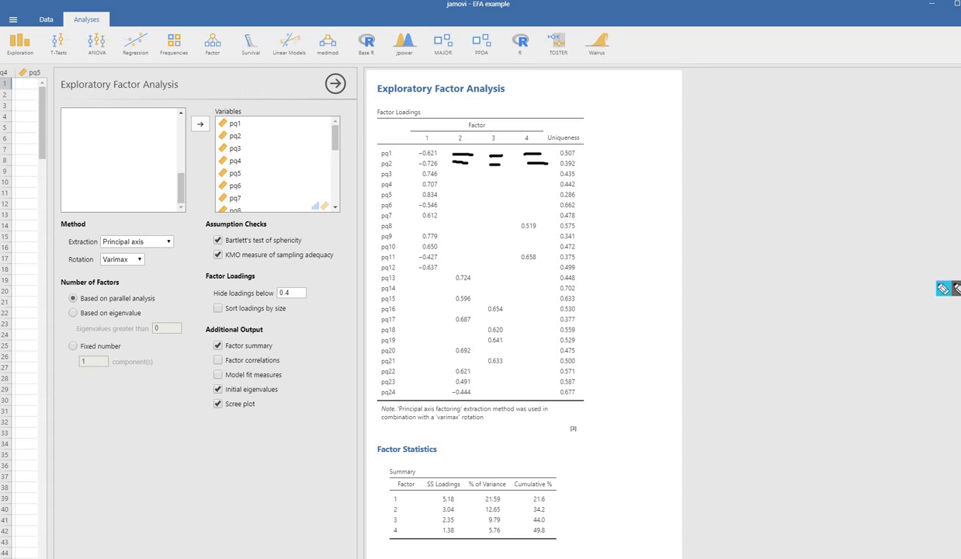
{"action": "left_click", "coordinate": [959, 365]}
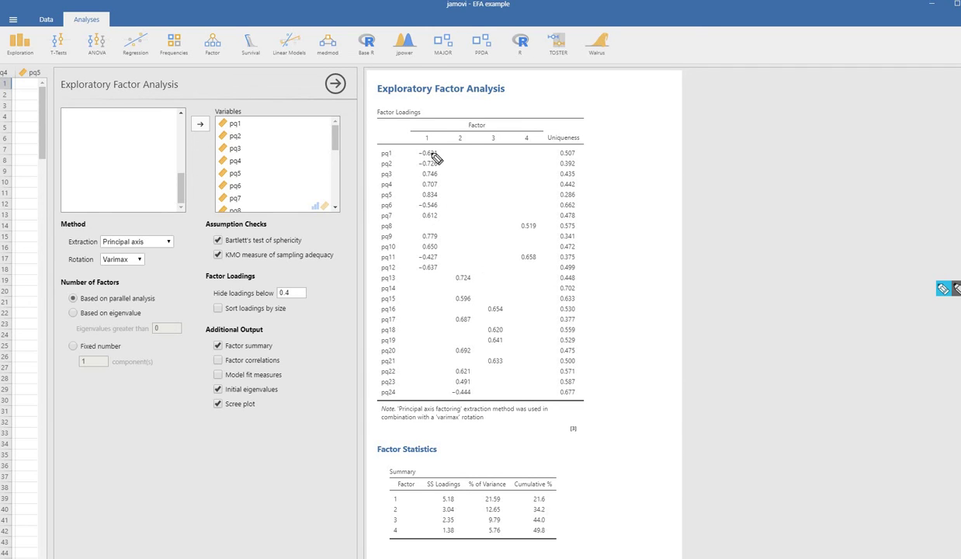
{"action": "mouse_move", "coordinate": [440, 149]}
{"action": "left_mouse_down"}
{"action": "mouse_move", "coordinate": [419, 148]}
{"action": "mouse_move", "coordinate": [401, 177]}
{"action": "mouse_move", "coordinate": [401, 204]}
{"action": "mouse_move", "coordinate": [414, 221]}
{"action": "mouse_move", "coordinate": [434, 212]}
{"action": "mouse_move", "coordinate": [430, 149]}
{"action": "mouse_move", "coordinate": [437, 151]}
{"action": "left_mouse_up"}
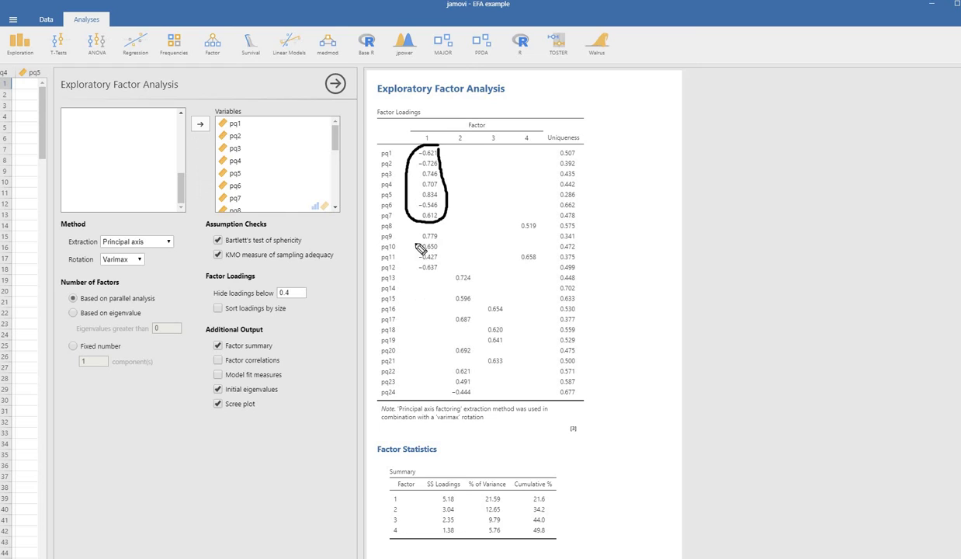
{"action": "mouse_move", "coordinate": [437, 230]}
{"action": "left_mouse_down"}
{"action": "mouse_move", "coordinate": [410, 260]}
{"action": "mouse_move", "coordinate": [420, 273]}
{"action": "mouse_move", "coordinate": [446, 269]}
{"action": "mouse_move", "coordinate": [429, 225]}
{"action": "left_mouse_up"}
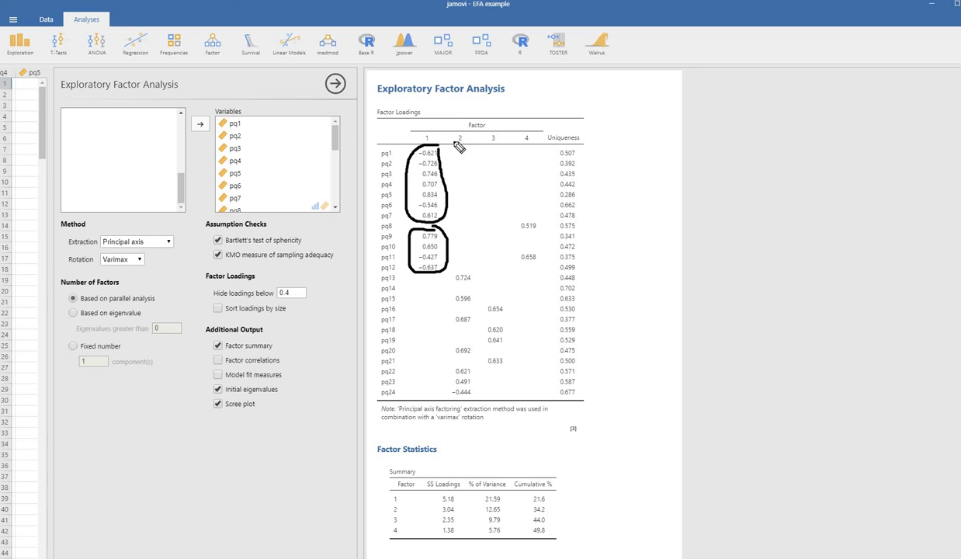
{"action": "left_click_drag", "start_coordinate": [452, 142], "coordinate": [471, 141]}
{"action": "mouse_move", "coordinate": [455, 284]}
{"action": "left_mouse_down"}
{"action": "mouse_move", "coordinate": [470, 285]}
{"action": "mouse_move", "coordinate": [476, 325]}
{"action": "left_mouse_up"}
{"action": "left_click_drag", "start_coordinate": [456, 357], "coordinate": [470, 357]}
{"action": "mouse_move", "coordinate": [464, 373]}
{"action": "left_mouse_down"}
{"action": "mouse_move", "coordinate": [456, 374]}
{"action": "mouse_move", "coordinate": [479, 395]}
{"action": "mouse_move", "coordinate": [470, 383]}
{"action": "left_mouse_up"}
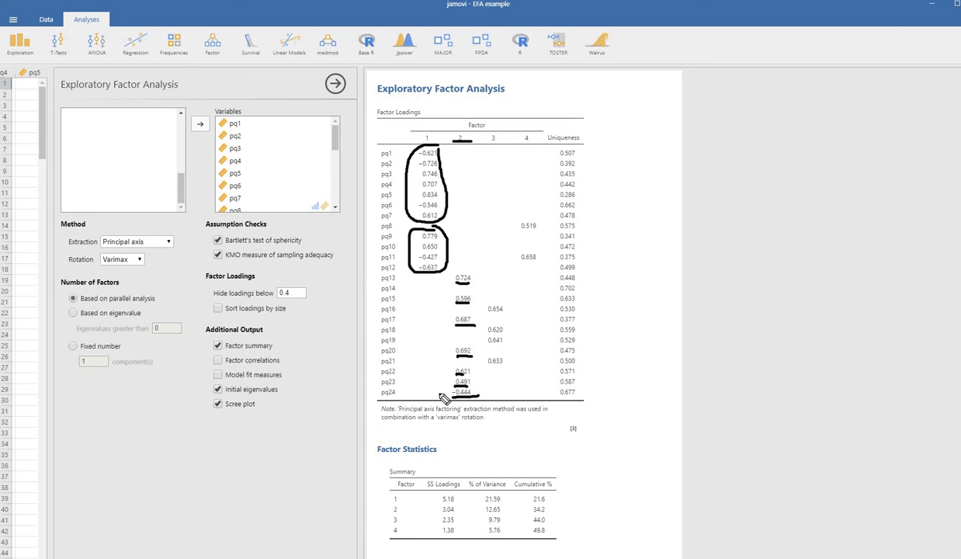
{"action": "left_click_drag", "start_coordinate": [440, 386], "coordinate": [427, 393]}
{"action": "left_click_drag", "start_coordinate": [483, 146], "coordinate": [509, 141]}
{"action": "left_click_drag", "start_coordinate": [485, 313], "coordinate": [505, 309]}
{"action": "mouse_move", "coordinate": [487, 335]}
{"action": "left_mouse_down"}
{"action": "mouse_move", "coordinate": [503, 333]}
{"action": "mouse_move", "coordinate": [503, 370]}
{"action": "left_mouse_up"}
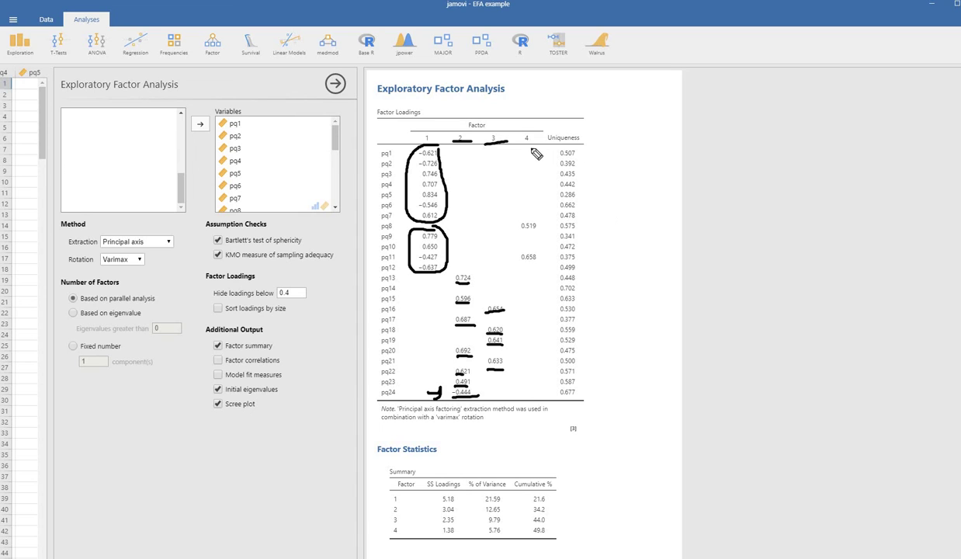
{"action": "mouse_move", "coordinate": [536, 133]}
{"action": "left_mouse_down"}
{"action": "mouse_move", "coordinate": [518, 145]}
{"action": "mouse_move", "coordinate": [534, 131]}
{"action": "left_mouse_up"}
{"action": "left_click_drag", "start_coordinate": [519, 261], "coordinate": [538, 264]}
{"action": "left_click_drag", "start_coordinate": [521, 231], "coordinate": [539, 229]}
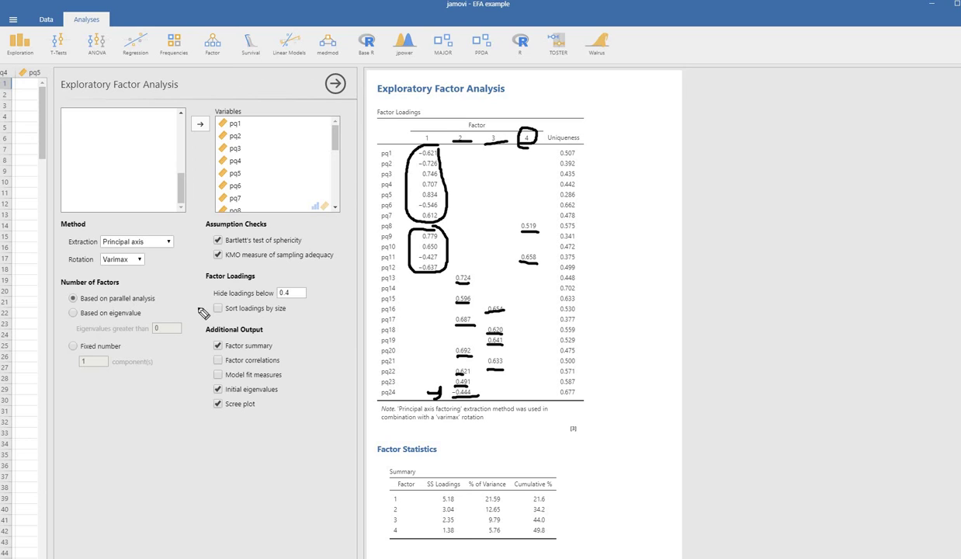
Step: Clear the ink and switch to a fixed number of 3 factors, rerunning the analysis
{"action": "mouse_move", "coordinate": [943, 288]}
{"action": "key", "text": "e"}
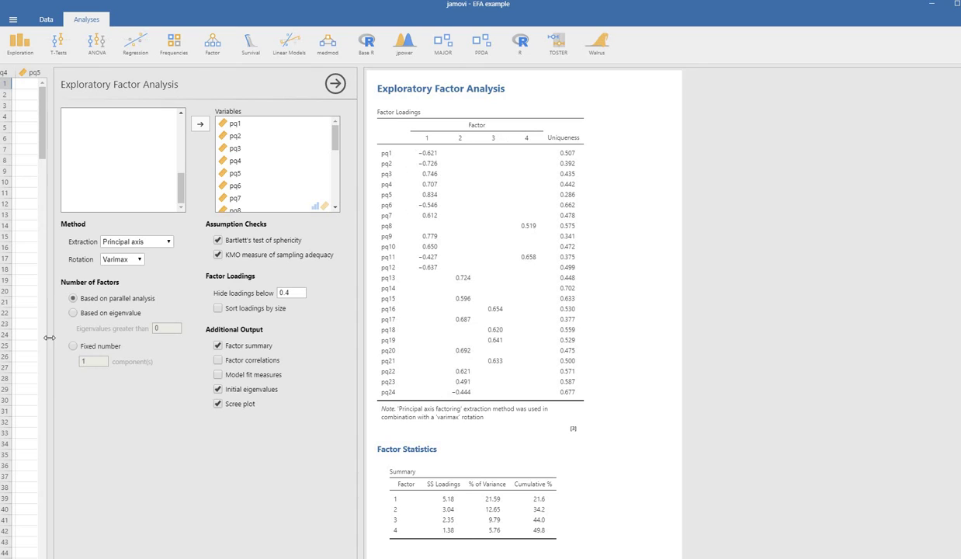
{"action": "left_click", "coordinate": [76, 349]}
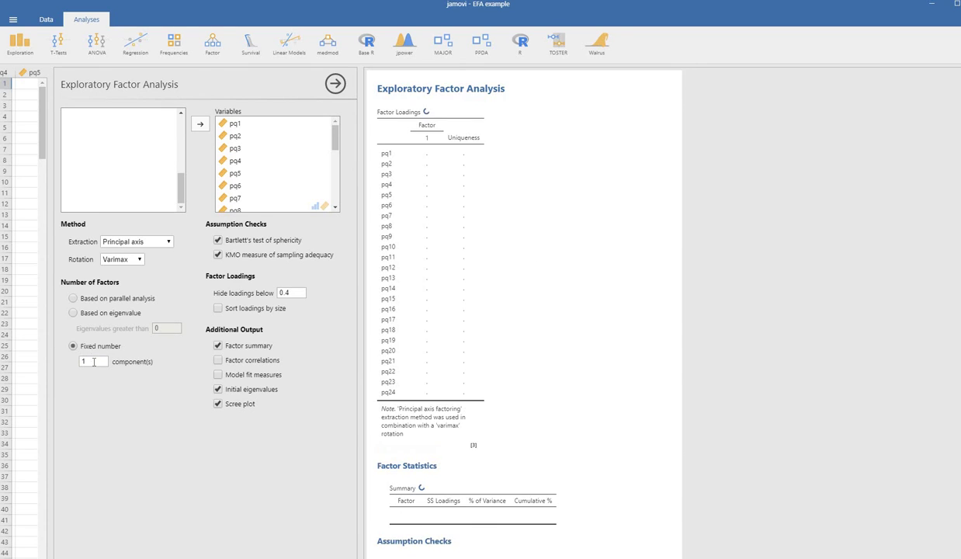
{"action": "double_click", "coordinate": [82, 361]}
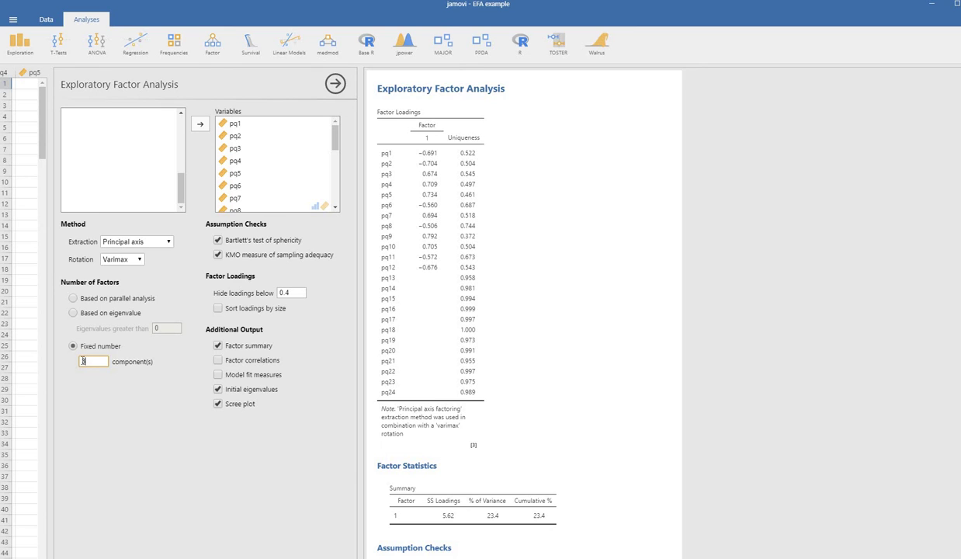
{"action": "type", "text": "3"}
{"action": "key", "text": "Return"}
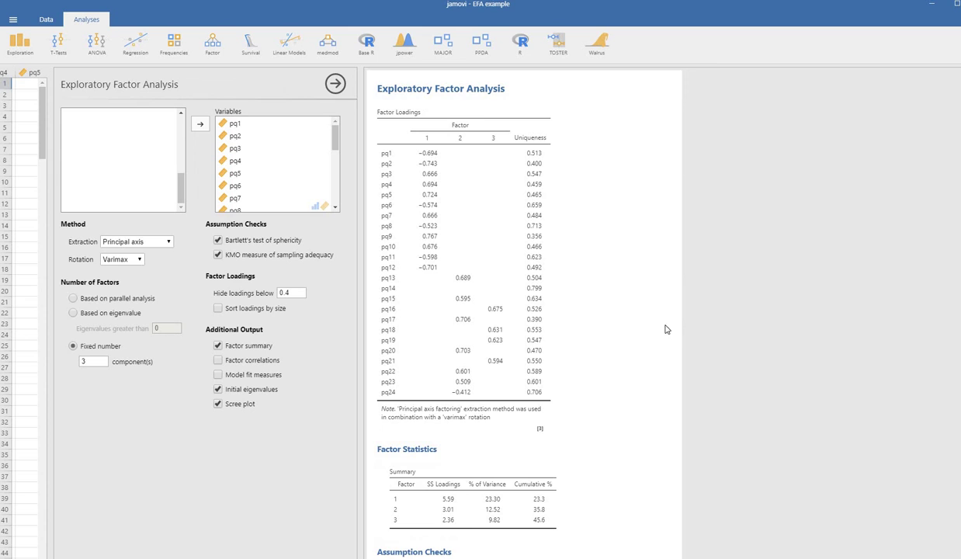
{"action": "scroll", "coordinate": [662, 350], "scroll_direction": "down", "scroll_amount": 7}
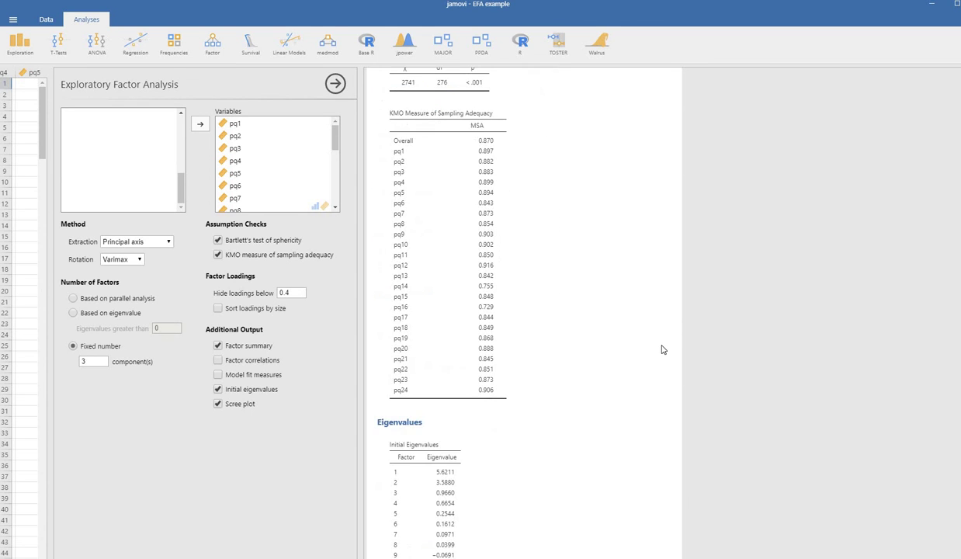
{"action": "scroll", "coordinate": [657, 349], "scroll_direction": "down", "scroll_amount": 3}
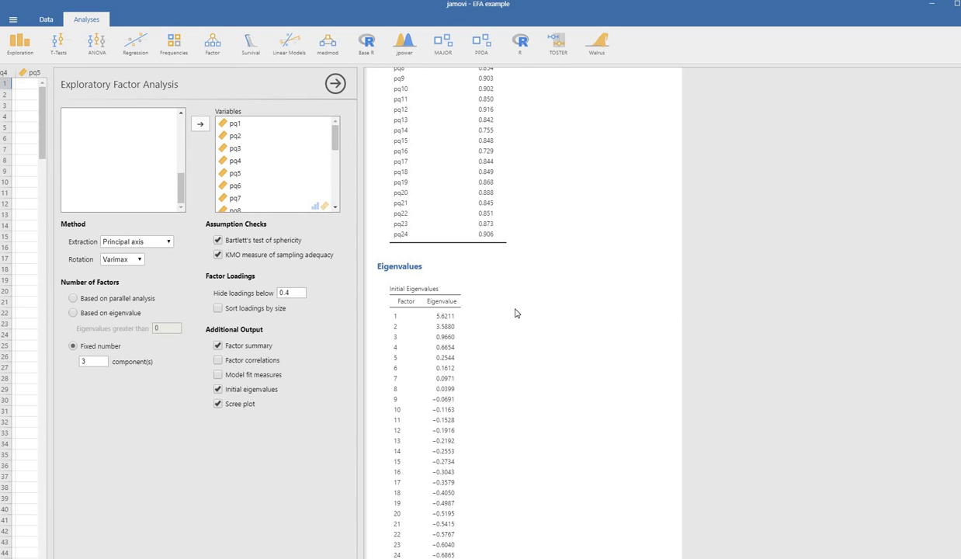
{"action": "scroll", "coordinate": [516, 313], "scroll_direction": "up", "scroll_amount": 3}
{"action": "scroll", "coordinate": [446, 279], "scroll_direction": "up", "scroll_amount": 3}
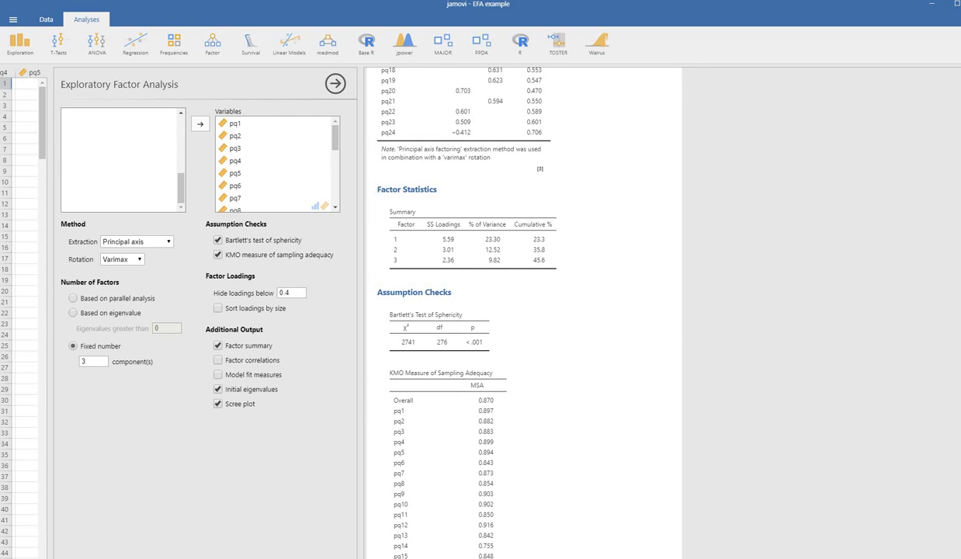
{"action": "left_click_drag", "start_coordinate": [381, 198], "coordinate": [424, 197]}
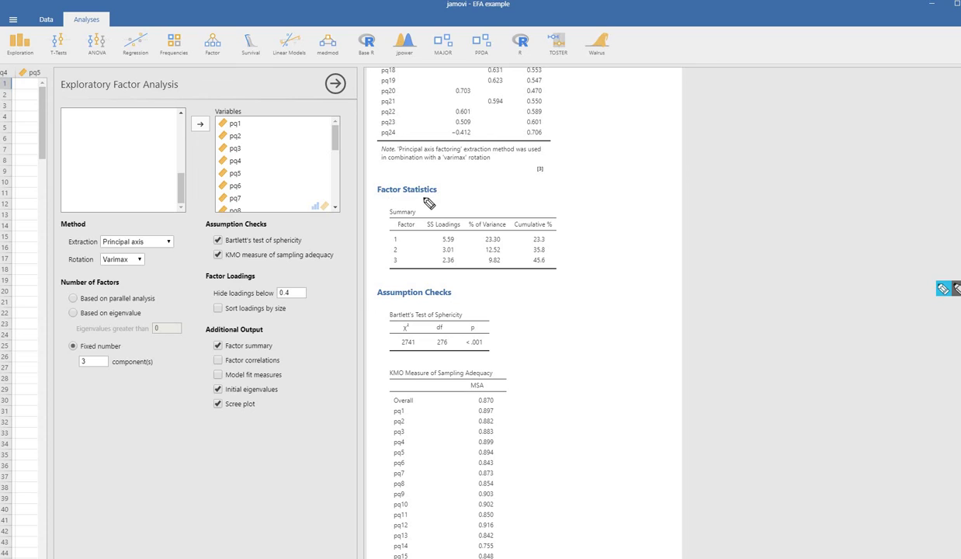
{"action": "mouse_move", "coordinate": [409, 243]}
{"action": "left_mouse_down"}
{"action": "mouse_move", "coordinate": [383, 243]}
{"action": "mouse_move", "coordinate": [402, 253]}
{"action": "mouse_move", "coordinate": [396, 265]}
{"action": "left_mouse_up"}
{"action": "left_click_drag", "start_coordinate": [459, 233], "coordinate": [459, 269]}
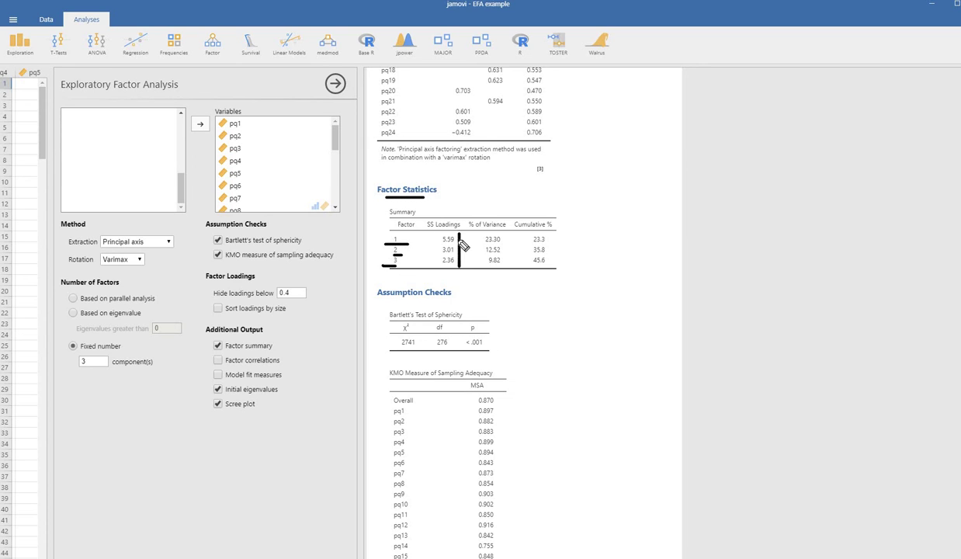
{"action": "mouse_move", "coordinate": [440, 236]}
{"action": "left_mouse_down"}
{"action": "mouse_move", "coordinate": [429, 287]}
{"action": "mouse_move", "coordinate": [457, 275]}
{"action": "left_mouse_up"}
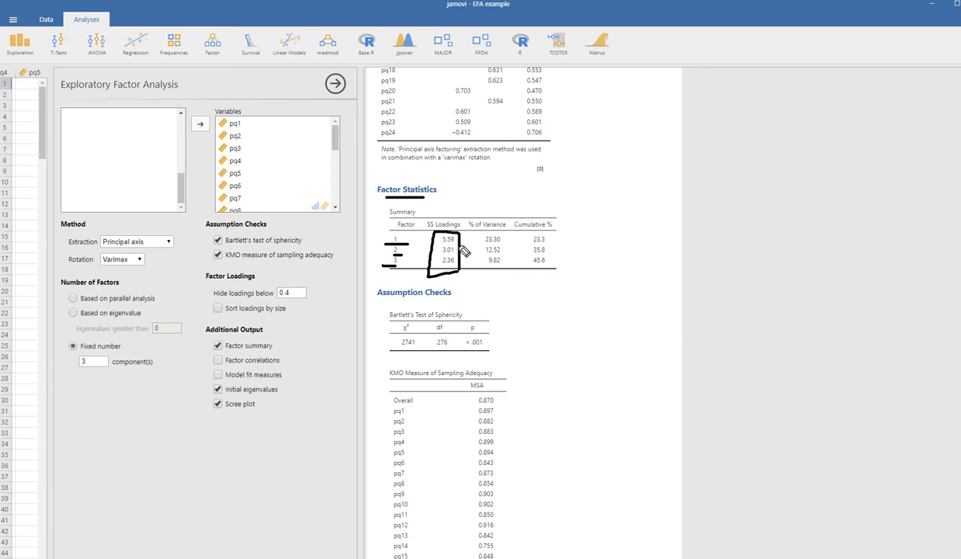
{"action": "left_click_drag", "start_coordinate": [501, 234], "coordinate": [501, 272]}
{"action": "key", "text": "Escape"}
{"action": "scroll", "coordinate": [751, 317], "scroll_direction": "up", "scroll_amount": 3}
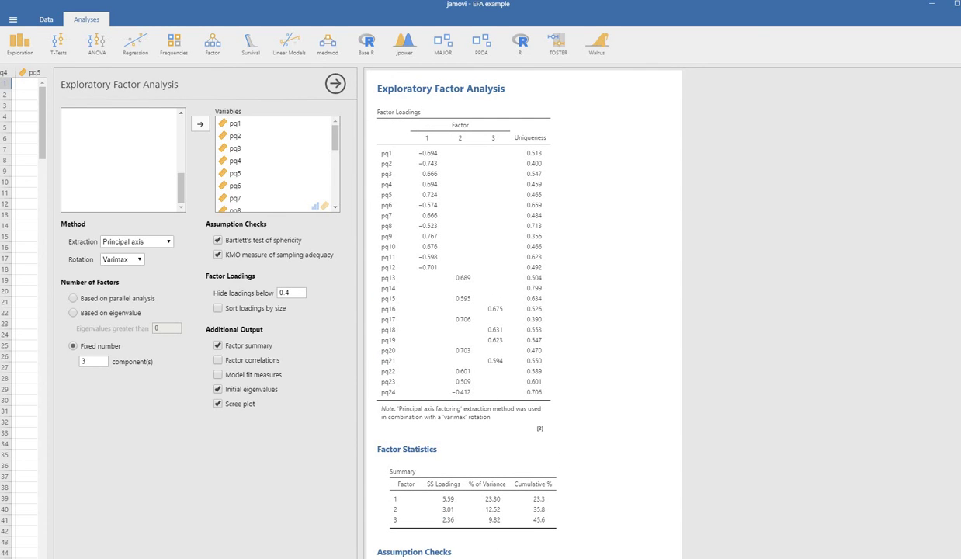
{"action": "key", "text": "ctrl+2"}
{"action": "mouse_move", "coordinate": [444, 146]}
{"action": "left_mouse_down"}
{"action": "mouse_move", "coordinate": [414, 154]}
{"action": "mouse_move", "coordinate": [405, 262]}
{"action": "mouse_move", "coordinate": [410, 280]}
{"action": "mouse_move", "coordinate": [444, 270]}
{"action": "left_mouse_up"}
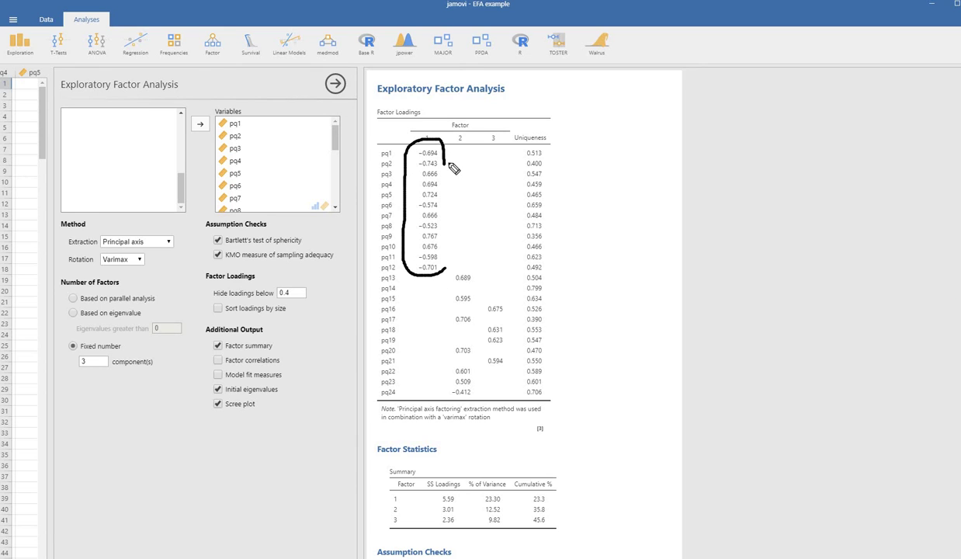
{"action": "mouse_move", "coordinate": [446, 166]}
{"action": "left_mouse_down"}
{"action": "mouse_move", "coordinate": [446, 270]}
{"action": "mouse_move", "coordinate": [471, 284]}
{"action": "mouse_move", "coordinate": [467, 388]}
{"action": "left_mouse_up"}
{"action": "left_click_drag", "start_coordinate": [453, 399], "coordinate": [467, 399]}
{"action": "mouse_move", "coordinate": [490, 315]}
{"action": "left_mouse_down"}
{"action": "mouse_move", "coordinate": [502, 315]}
{"action": "mouse_move", "coordinate": [498, 368]}
{"action": "left_mouse_up"}
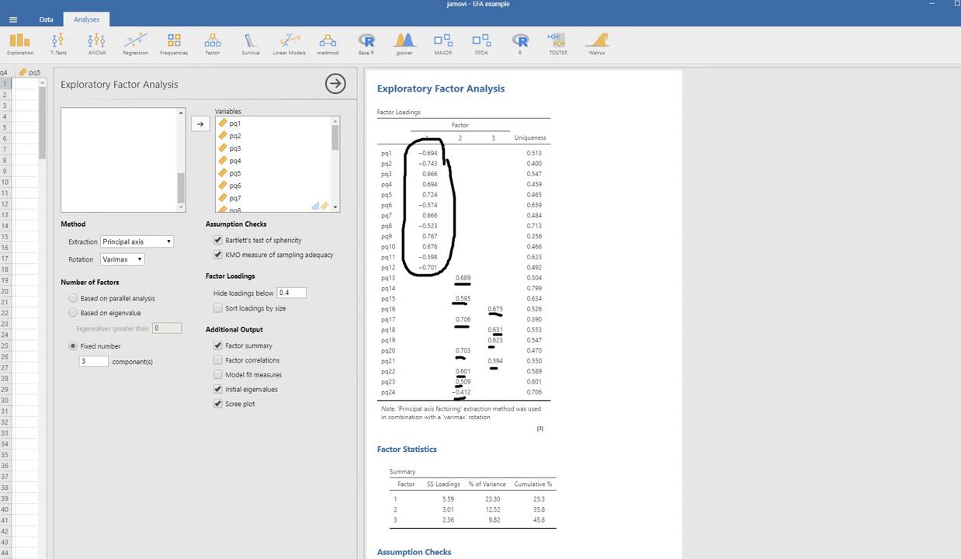
{"action": "key", "text": "Escape"}
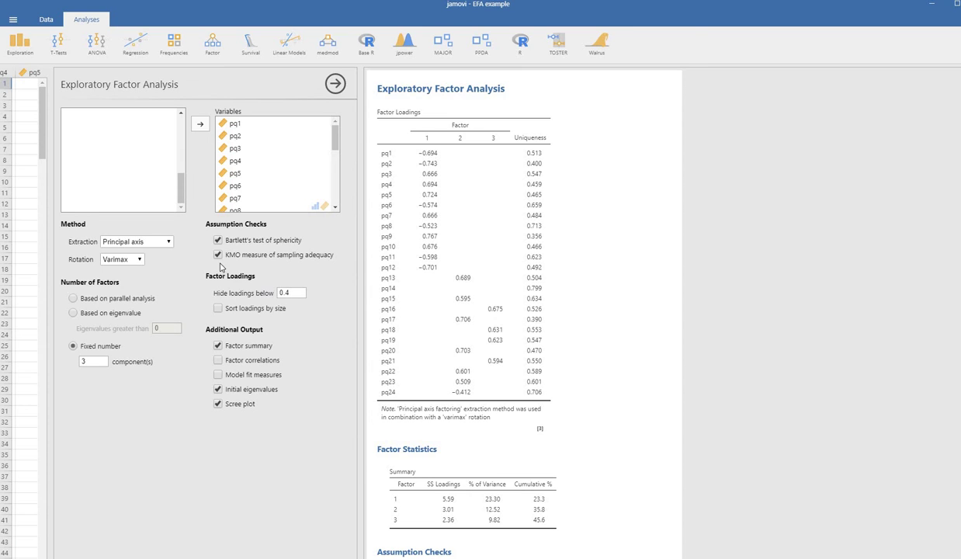
Step: Switch the rotation method from varimax to promax
{"action": "left_click", "coordinate": [129, 260]}
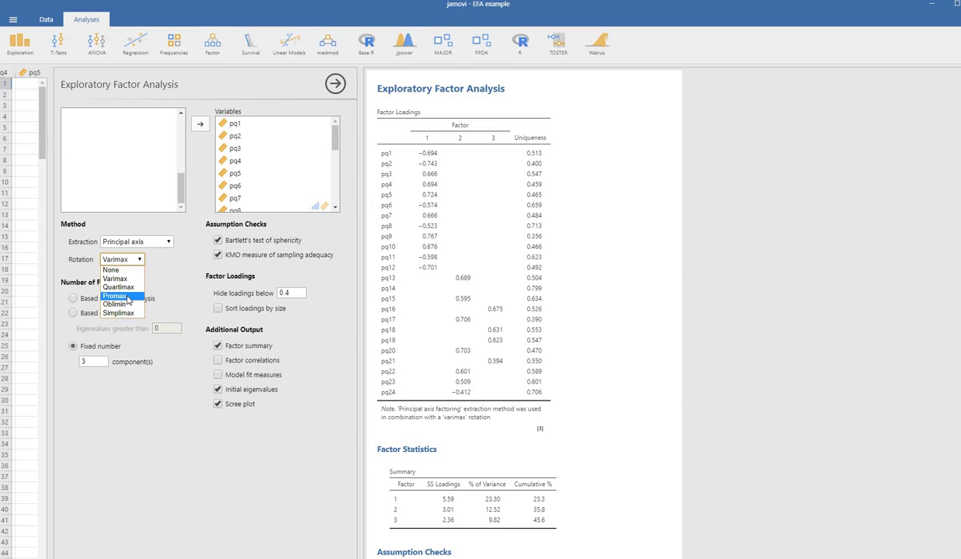
{"action": "left_click", "coordinate": [128, 297]}
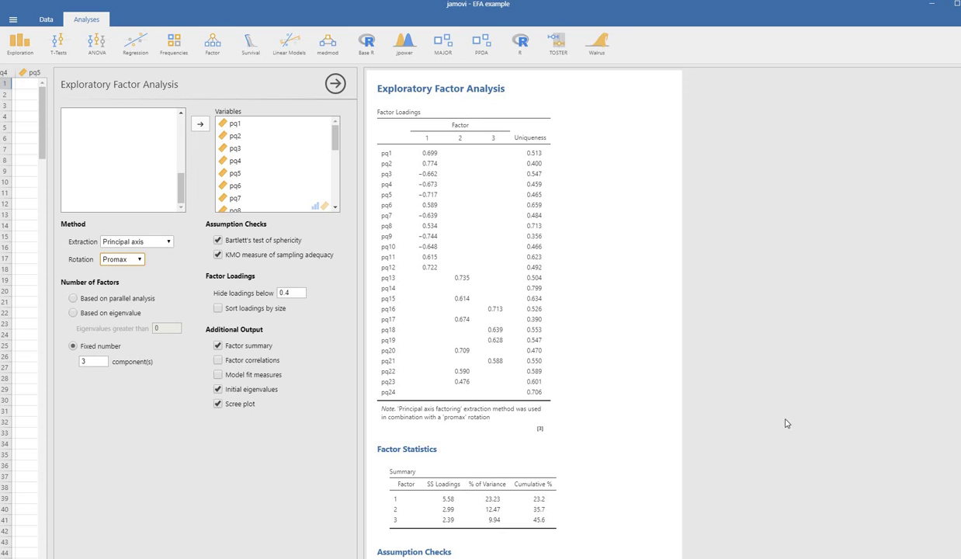
Step: Underline the Factor Loadings title, the promax rotation note, the pq1 row and the Factor headers
{"action": "scroll", "coordinate": [783, 403], "scroll_direction": "down", "scroll_amount": 3}
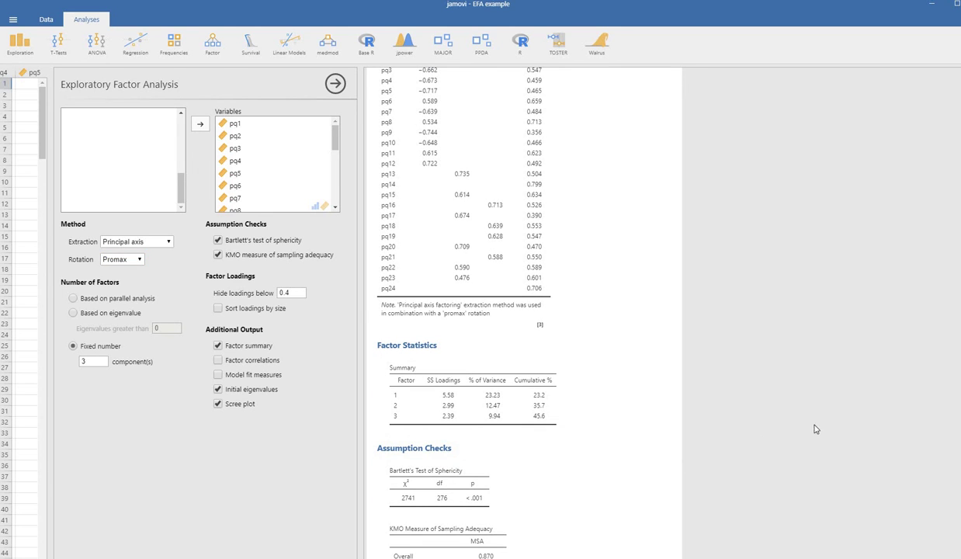
{"action": "scroll", "coordinate": [789, 413], "scroll_direction": "up", "scroll_amount": 3}
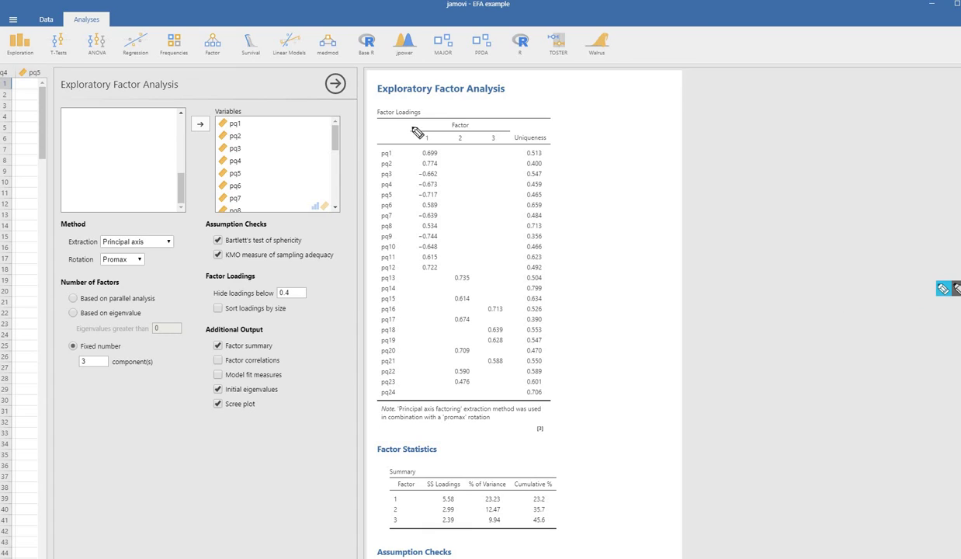
{"action": "left_click_drag", "start_coordinate": [377, 115], "coordinate": [420, 116]}
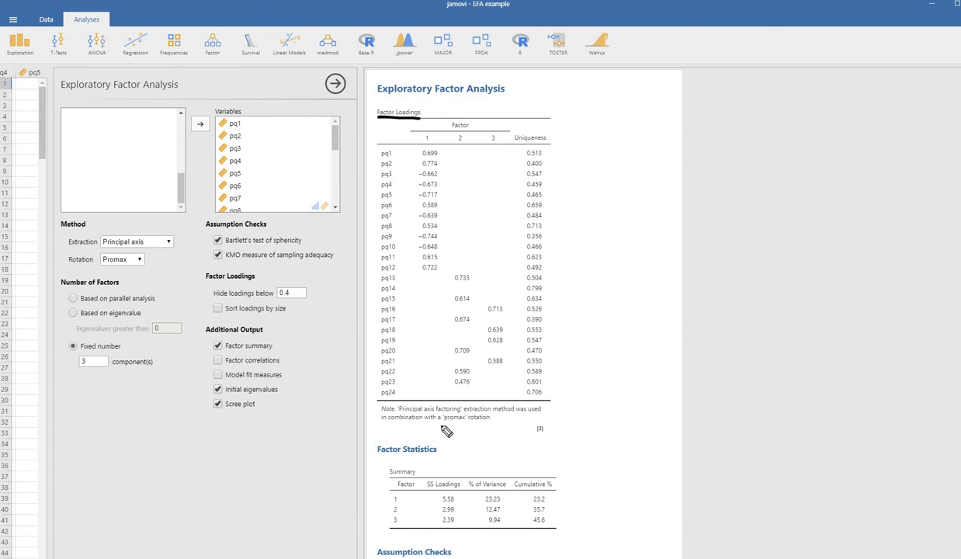
{"action": "left_click_drag", "start_coordinate": [441, 424], "coordinate": [524, 422]}
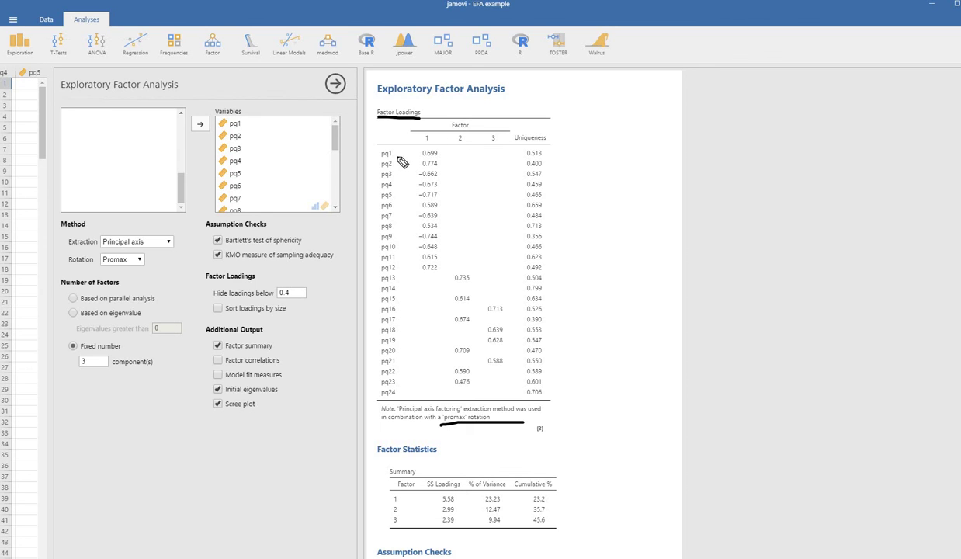
{"action": "left_click_drag", "start_coordinate": [378, 160], "coordinate": [440, 144]}
{"action": "mouse_move", "coordinate": [426, 127]}
{"action": "left_mouse_down"}
{"action": "mouse_move", "coordinate": [438, 115]}
{"action": "mouse_move", "coordinate": [459, 118]}
{"action": "mouse_move", "coordinate": [449, 104]}
{"action": "mouse_move", "coordinate": [471, 108]}
{"action": "mouse_move", "coordinate": [475, 122]}
{"action": "left_mouse_up"}
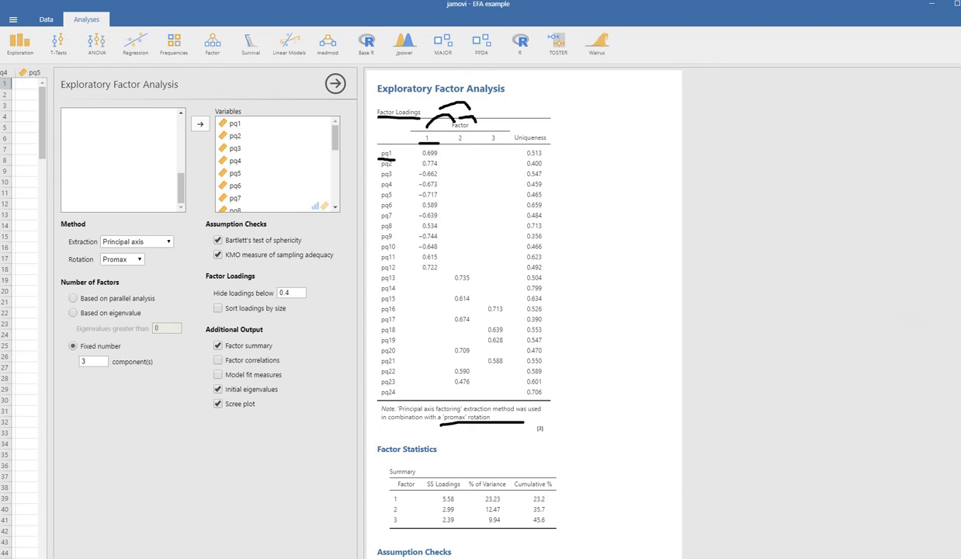
Step: Clear the ink, circle the pq1–pq12 factor 1 loadings and mark factor 2 loadings like pq13's 0.735
{"action": "key", "text": "e"}
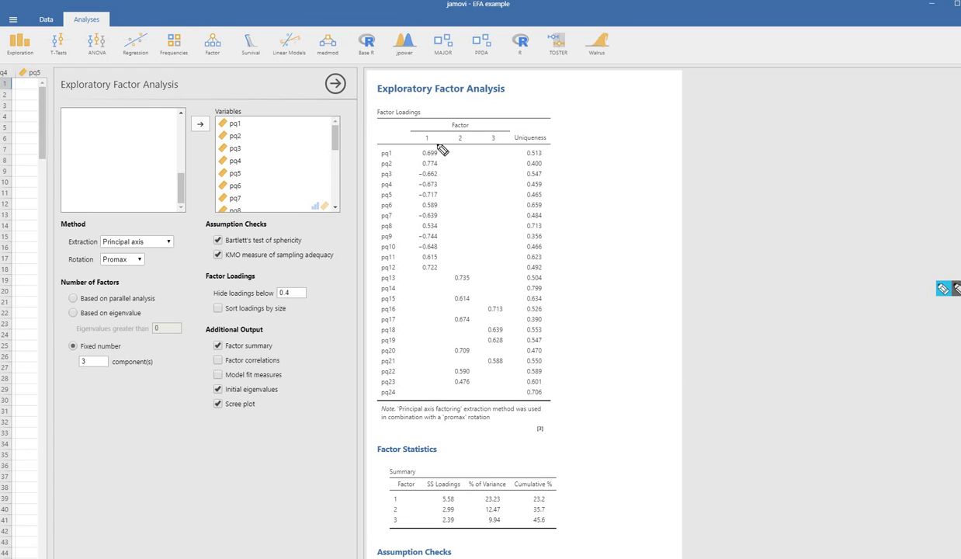
{"action": "mouse_move", "coordinate": [441, 149]}
{"action": "left_mouse_down"}
{"action": "mouse_move", "coordinate": [416, 152]}
{"action": "mouse_move", "coordinate": [409, 246]}
{"action": "left_mouse_up"}
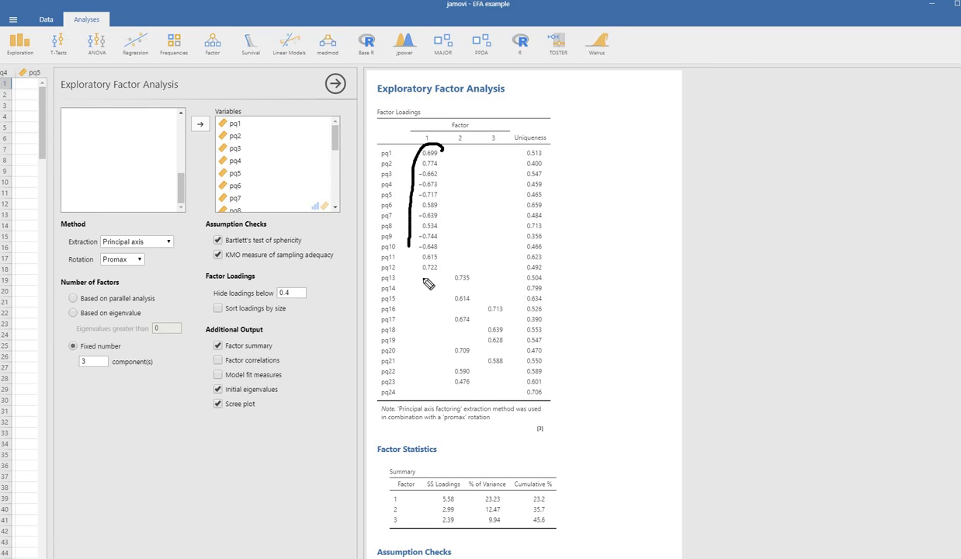
{"action": "mouse_move", "coordinate": [429, 284]}
{"action": "left_mouse_down"}
{"action": "mouse_move", "coordinate": [457, 225]}
{"action": "mouse_move", "coordinate": [439, 154]}
{"action": "mouse_move", "coordinate": [425, 144]}
{"action": "left_mouse_up"}
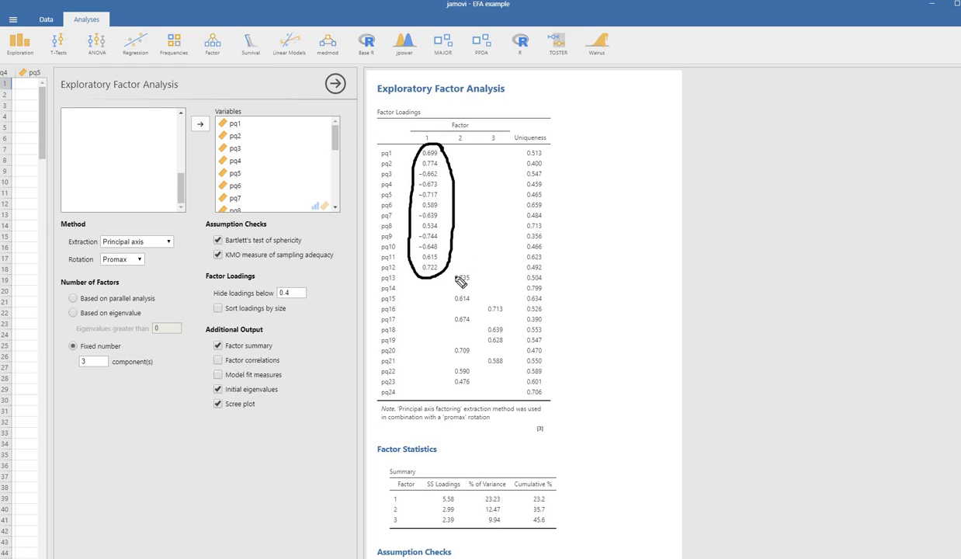
{"action": "mouse_move", "coordinate": [456, 285]}
{"action": "left_mouse_down"}
{"action": "mouse_move", "coordinate": [473, 284]}
{"action": "mouse_move", "coordinate": [473, 384]}
{"action": "left_mouse_up"}
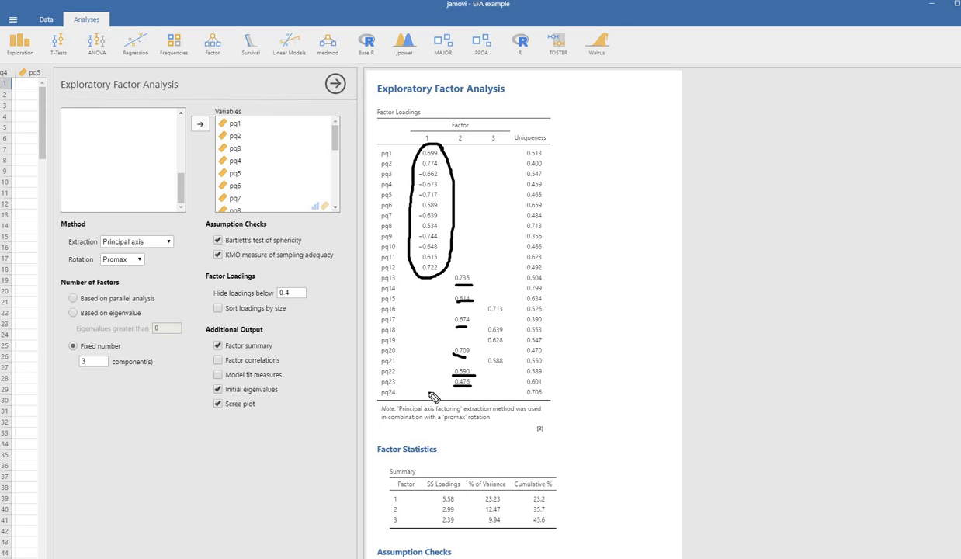
{"action": "left_click_drag", "start_coordinate": [422, 393], "coordinate": [450, 393]}
Step: Underline factor 3's header and pq16's 0.713, then erase and underline only Uniqueness
{"action": "left_click_drag", "start_coordinate": [486, 145], "coordinate": [514, 144]}
{"action": "mouse_move", "coordinate": [488, 313]}
{"action": "left_mouse_down"}
{"action": "mouse_move", "coordinate": [512, 311]}
{"action": "mouse_move", "coordinate": [499, 347]}
{"action": "mouse_move", "coordinate": [506, 369]}
{"action": "left_mouse_up"}
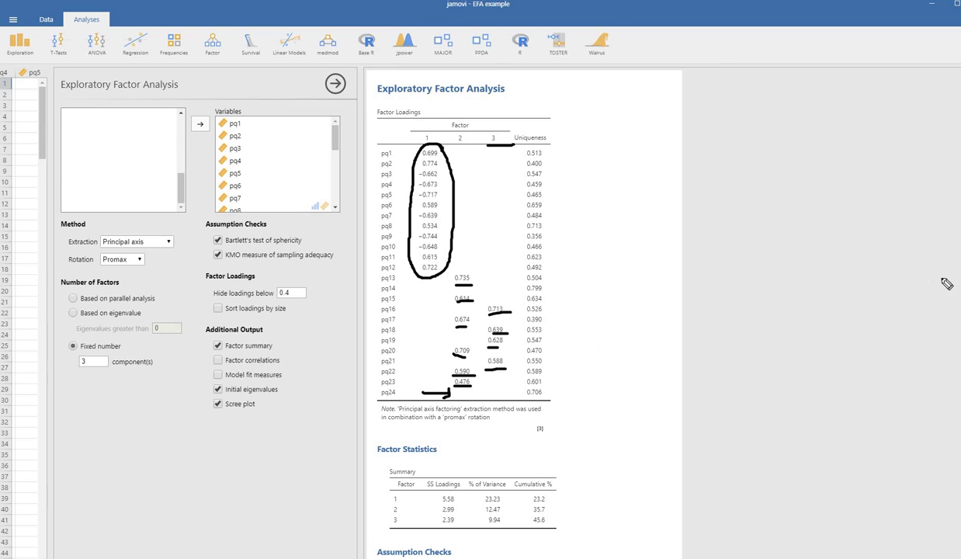
{"action": "key", "text": "e"}
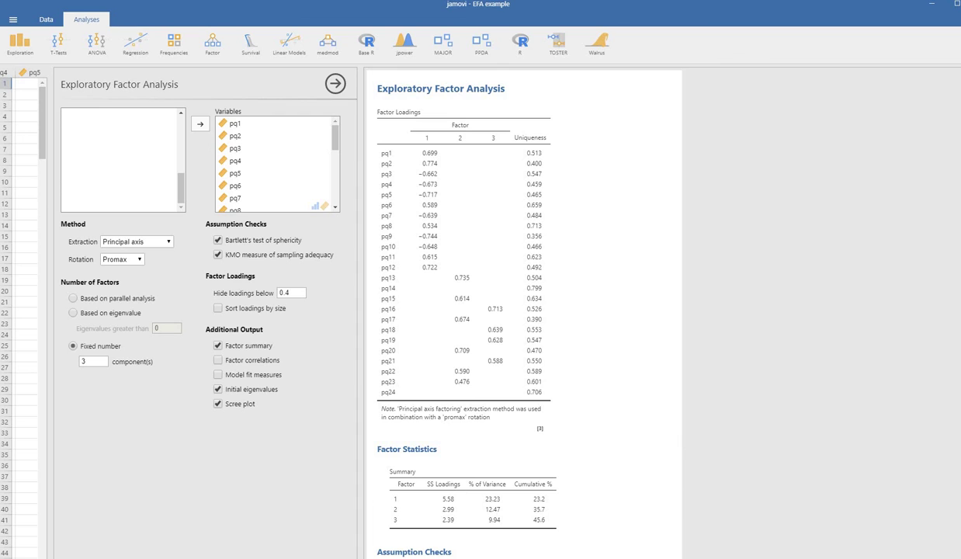
{"action": "left_click_drag", "start_coordinate": [518, 144], "coordinate": [547, 144]}
Step: Turn on factor correlations and underline the new Correlation Matrix heading below the summary
{"action": "left_click", "coordinate": [957, 365]}
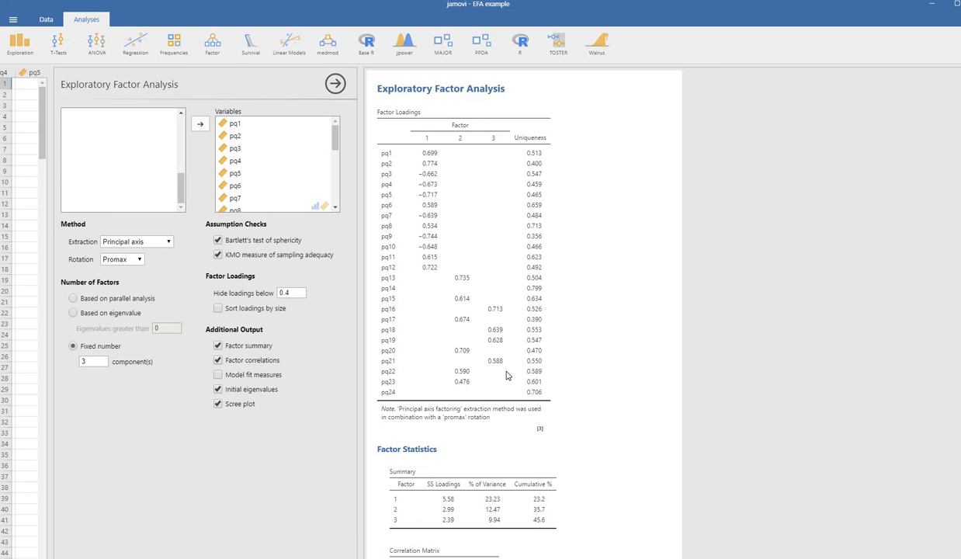
{"action": "scroll", "coordinate": [510, 379], "scroll_direction": "down", "scroll_amount": 5}
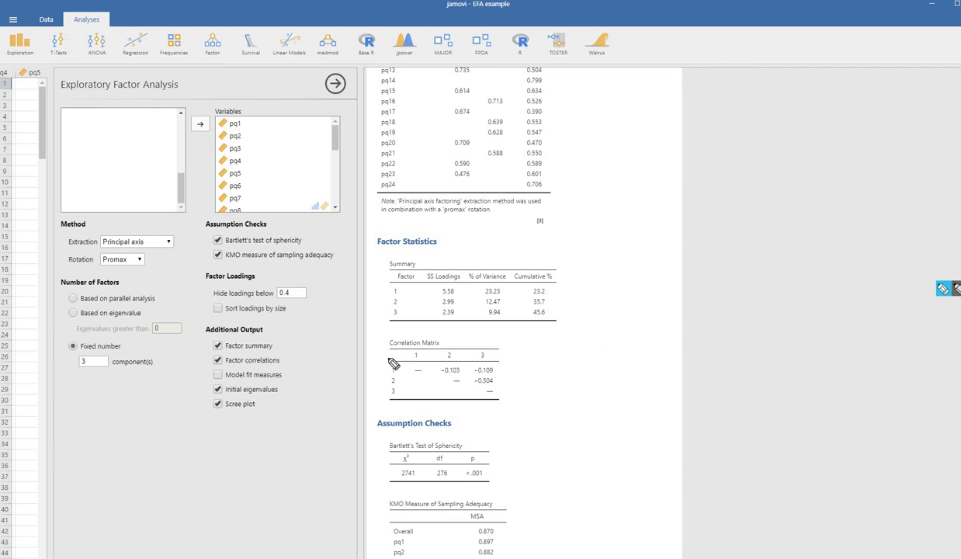
{"action": "left_click_drag", "start_coordinate": [388, 350], "coordinate": [435, 342]}
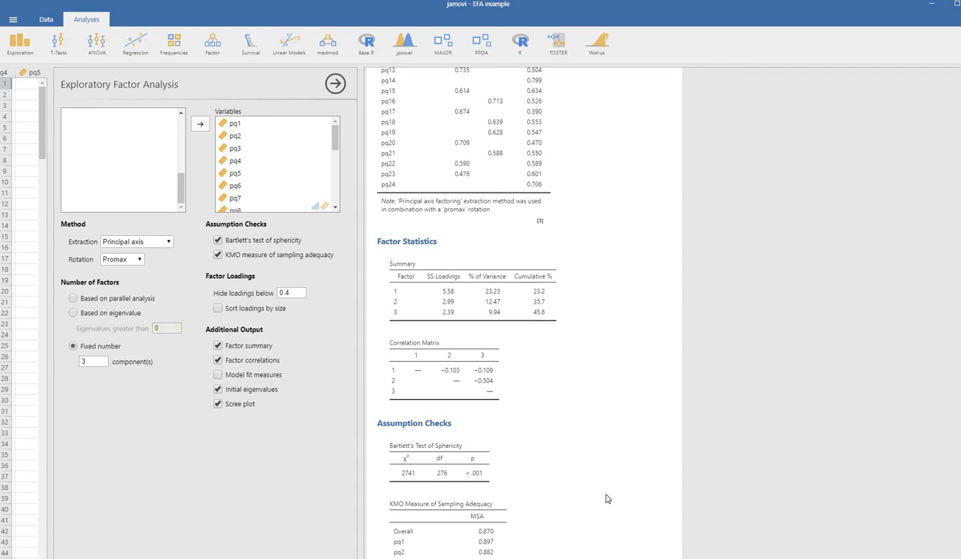
Step: Underline Factor Statistics, SS loadings 5.58, 2.99, 2.39 and % of Variance, then cross out the summary
{"action": "mouse_move", "coordinate": [960, 301]}
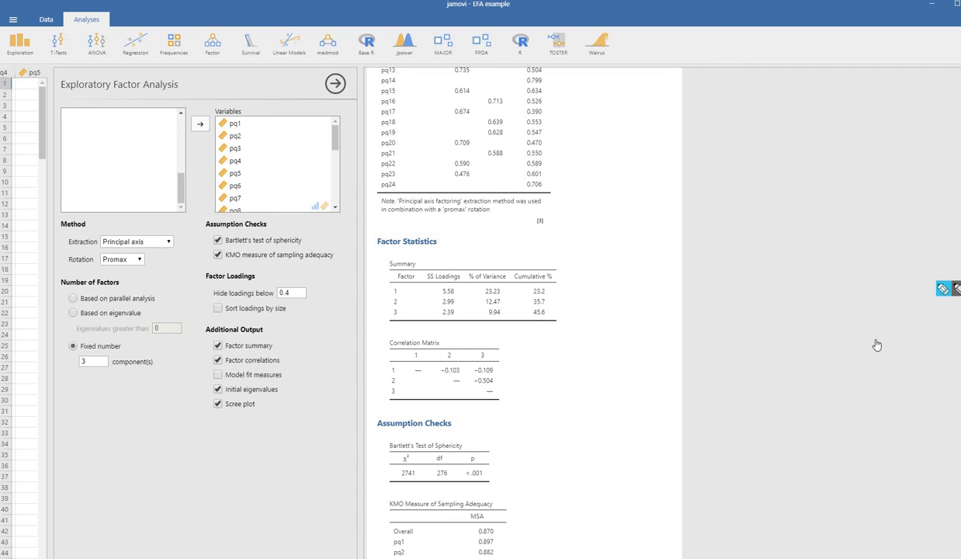
{"action": "left_click_drag", "start_coordinate": [383, 250], "coordinate": [426, 250]}
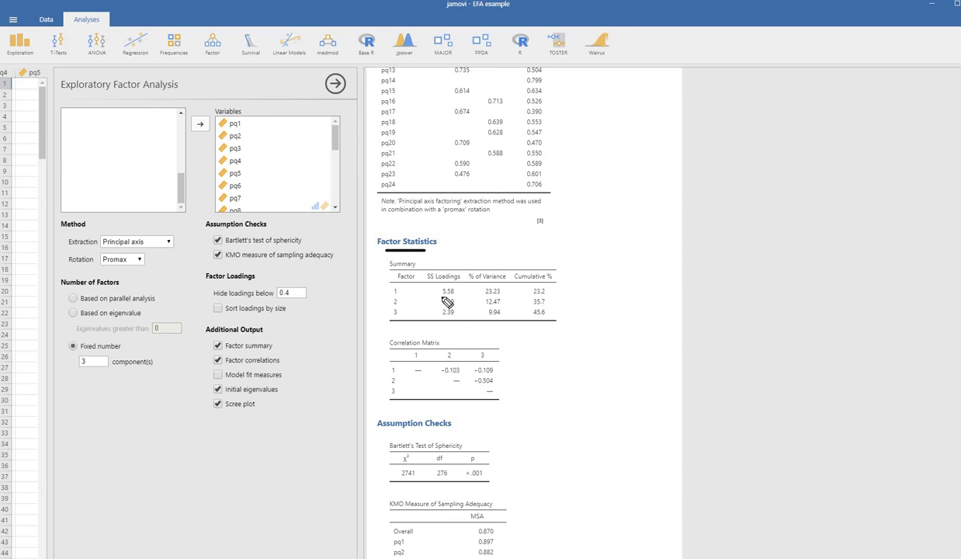
{"action": "mouse_move", "coordinate": [441, 296]}
{"action": "left_mouse_down"}
{"action": "mouse_move", "coordinate": [454, 295]}
{"action": "mouse_move", "coordinate": [452, 313]}
{"action": "left_mouse_up"}
{"action": "left_click_drag", "start_coordinate": [479, 282], "coordinate": [495, 281]}
{"action": "left_click_drag", "start_coordinate": [416, 241], "coordinate": [565, 293]}
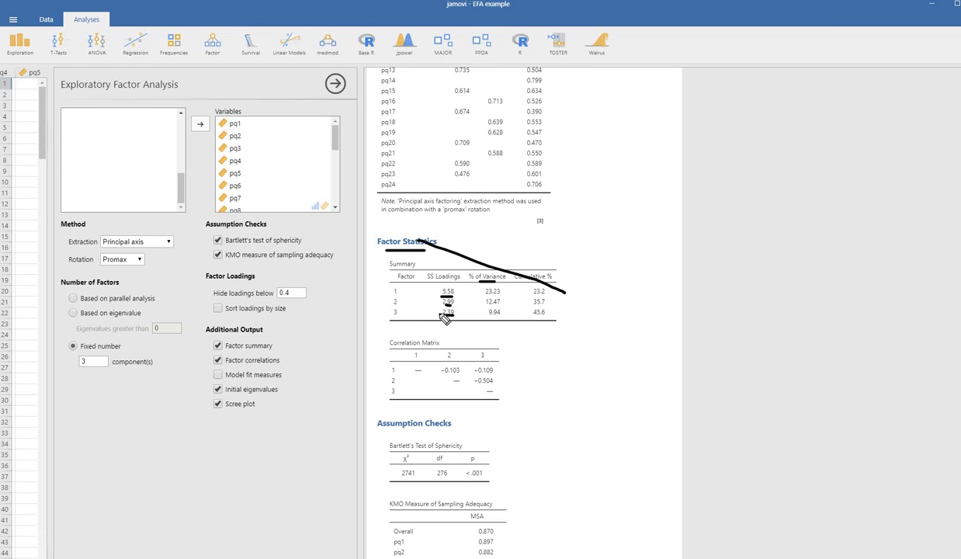
{"action": "left_click_drag", "start_coordinate": [428, 319], "coordinate": [540, 245]}
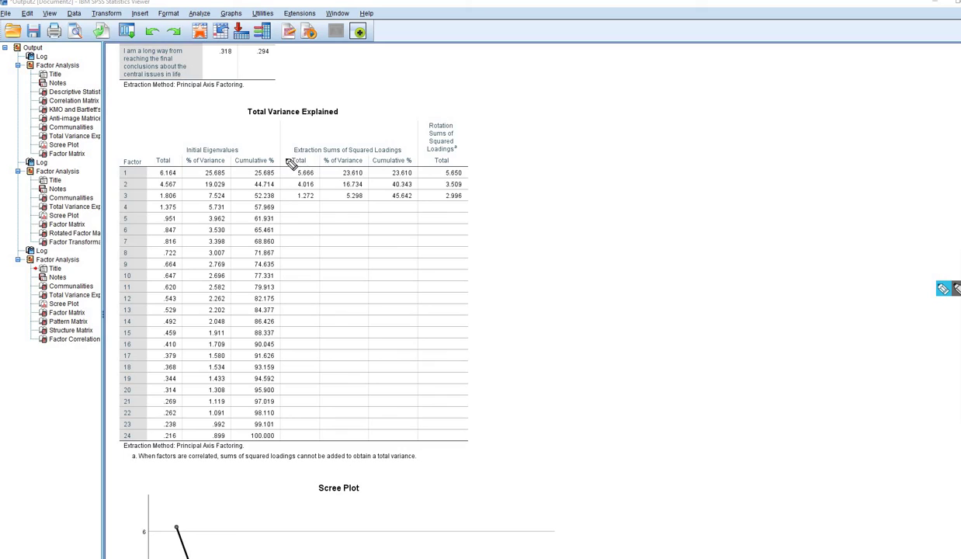
Step: Mark extraction totals 5.666, 4.016, 1.272, rotation totals 5.650, 3.509, 2.996 and the footnote, then clear the ink
{"action": "left_click_drag", "start_coordinate": [305, 153], "coordinate": [384, 153]}
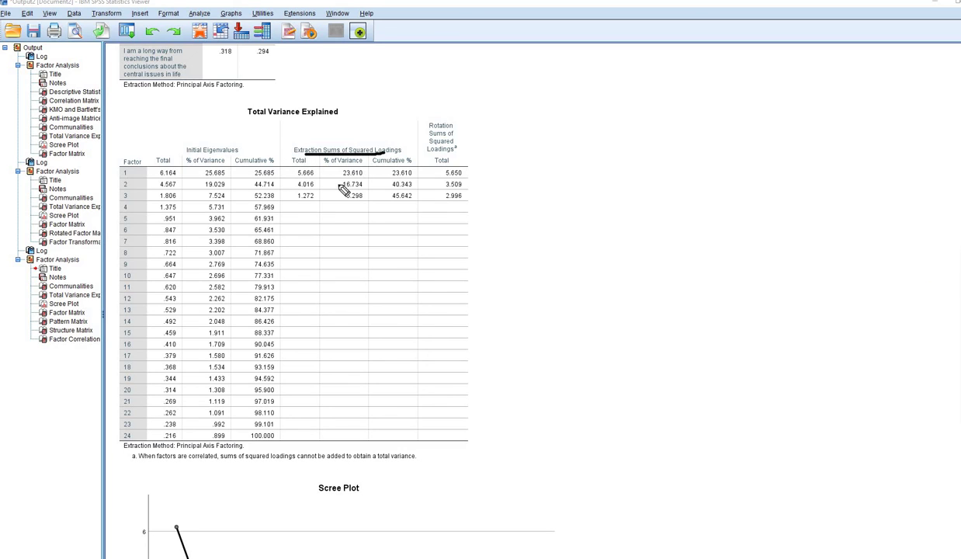
{"action": "left_click", "coordinate": [317, 184]}
{"action": "left_click_drag", "start_coordinate": [317, 171], "coordinate": [320, 168]}
{"action": "left_click", "coordinate": [318, 194]}
{"action": "mouse_move", "coordinate": [474, 171]}
{"action": "left_mouse_down"}
{"action": "mouse_move", "coordinate": [442, 176]}
{"action": "mouse_move", "coordinate": [433, 199]}
{"action": "mouse_move", "coordinate": [470, 219]}
{"action": "mouse_move", "coordinate": [480, 166]}
{"action": "left_mouse_up"}
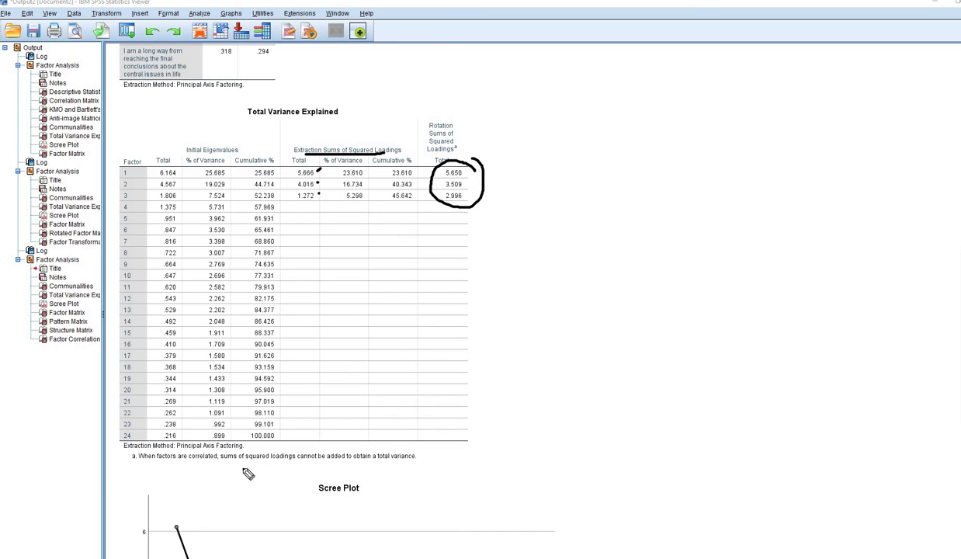
{"action": "left_click_drag", "start_coordinate": [147, 465], "coordinate": [336, 465]}
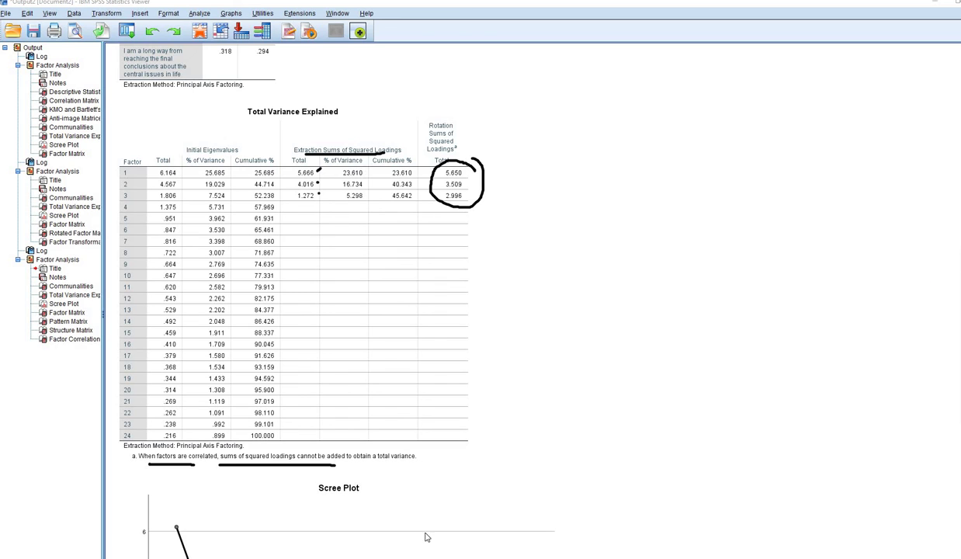
{"action": "key", "text": "Escape"}
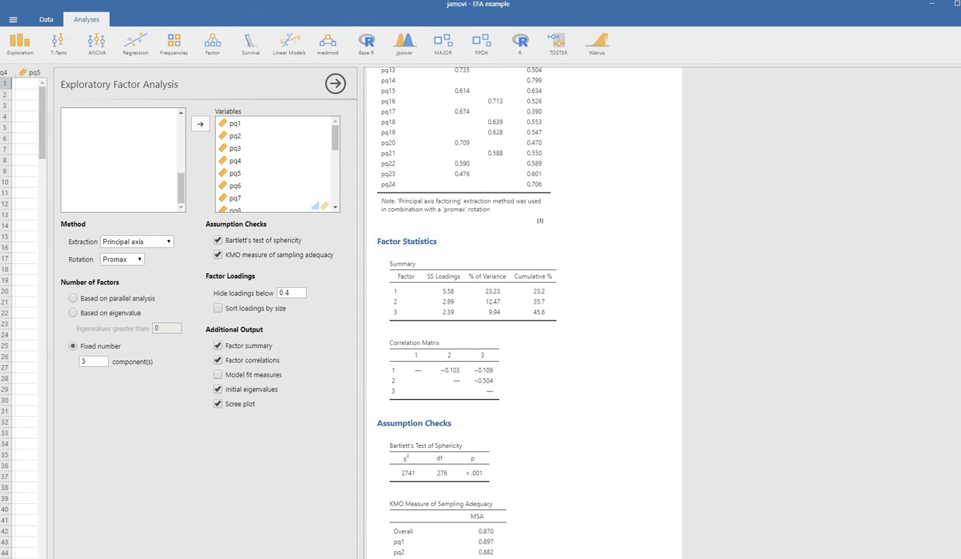
{"action": "left_click", "coordinate": [943, 288]}
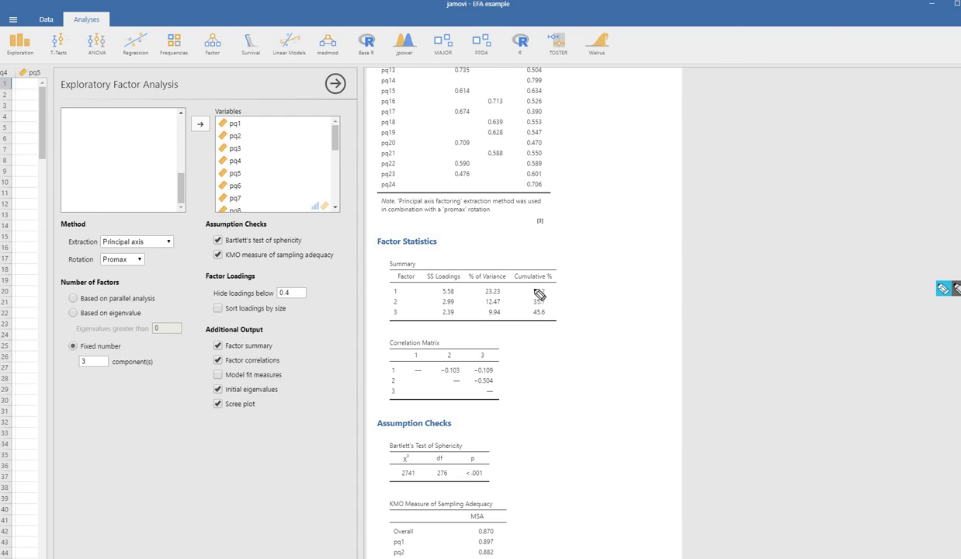
{"action": "mouse_move", "coordinate": [419, 253]}
{"action": "left_mouse_down"}
{"action": "mouse_move", "coordinate": [544, 292]}
{"action": "mouse_move", "coordinate": [448, 299]}
{"action": "left_mouse_up"}
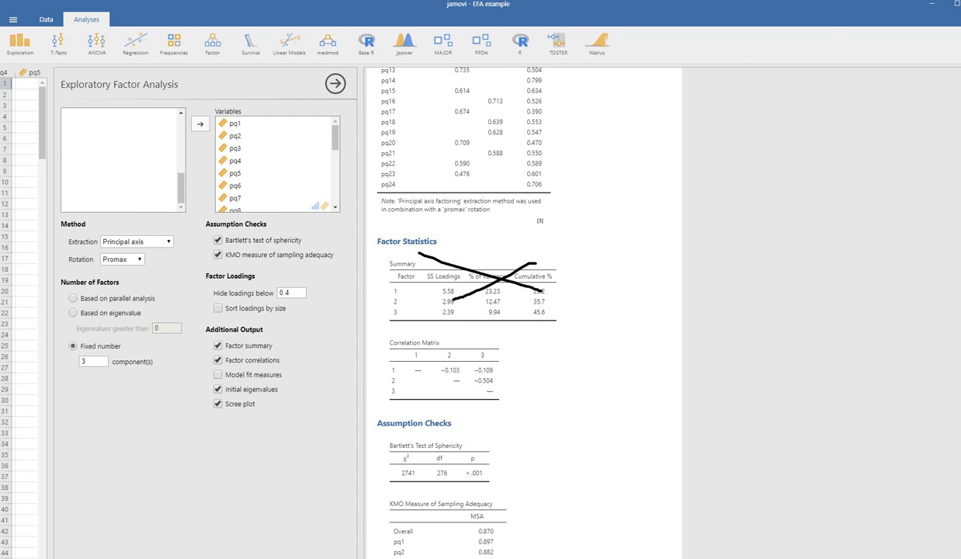
{"action": "key", "text": "Escape"}
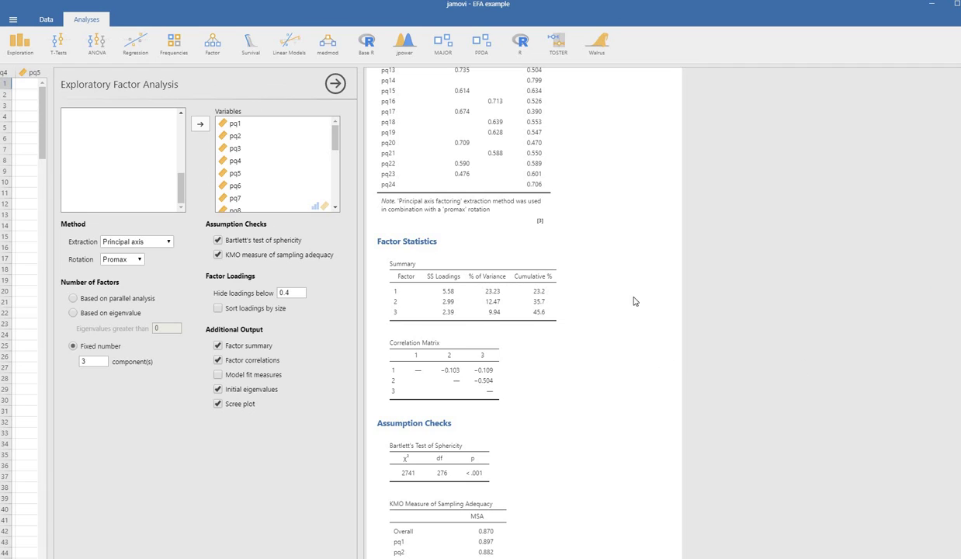